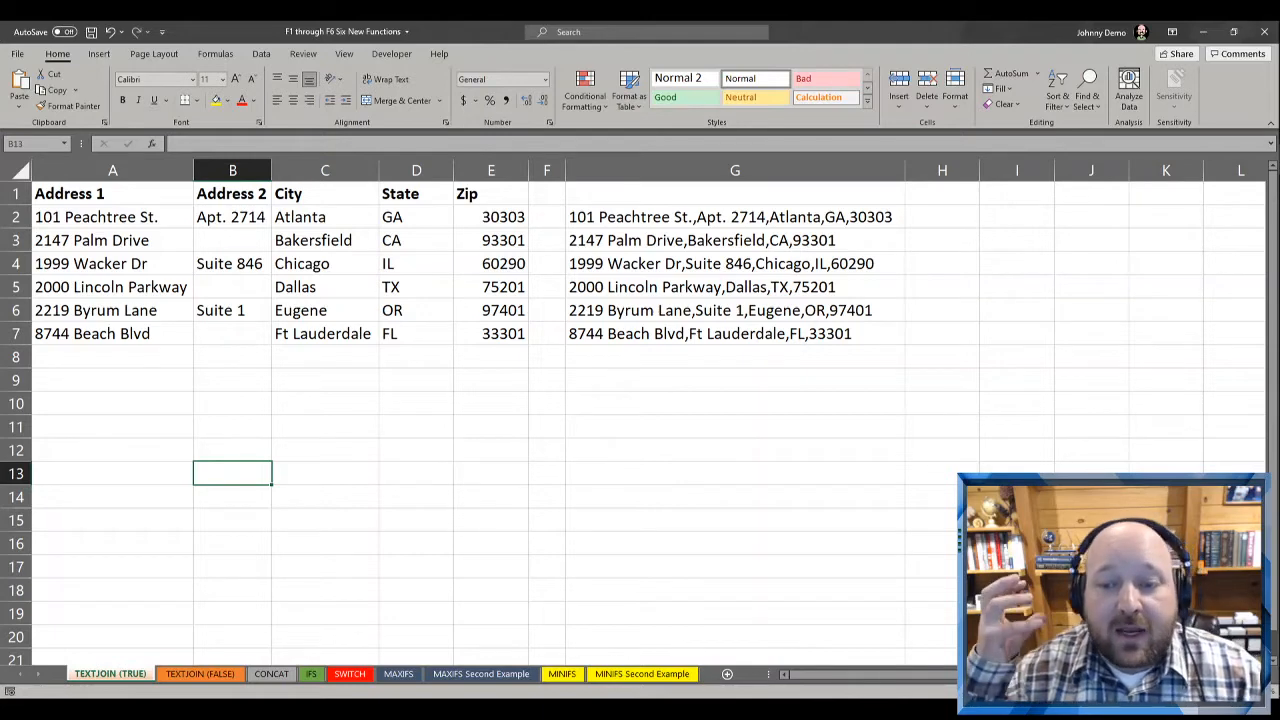
Hide column G, which holds the already combined addresses.
{"action": "left_click", "coordinate": [403, 428]}
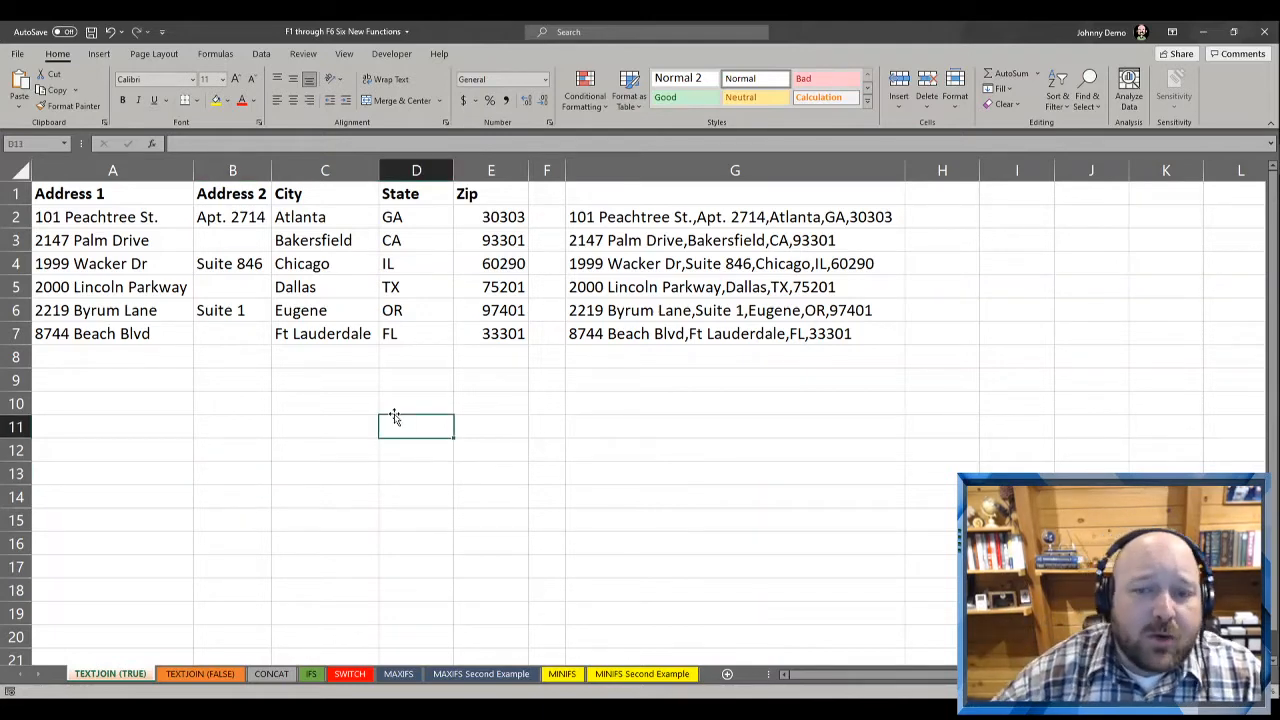
{"action": "left_click", "coordinate": [580, 170]}
{"action": "right_click", "coordinate": [590, 175]}
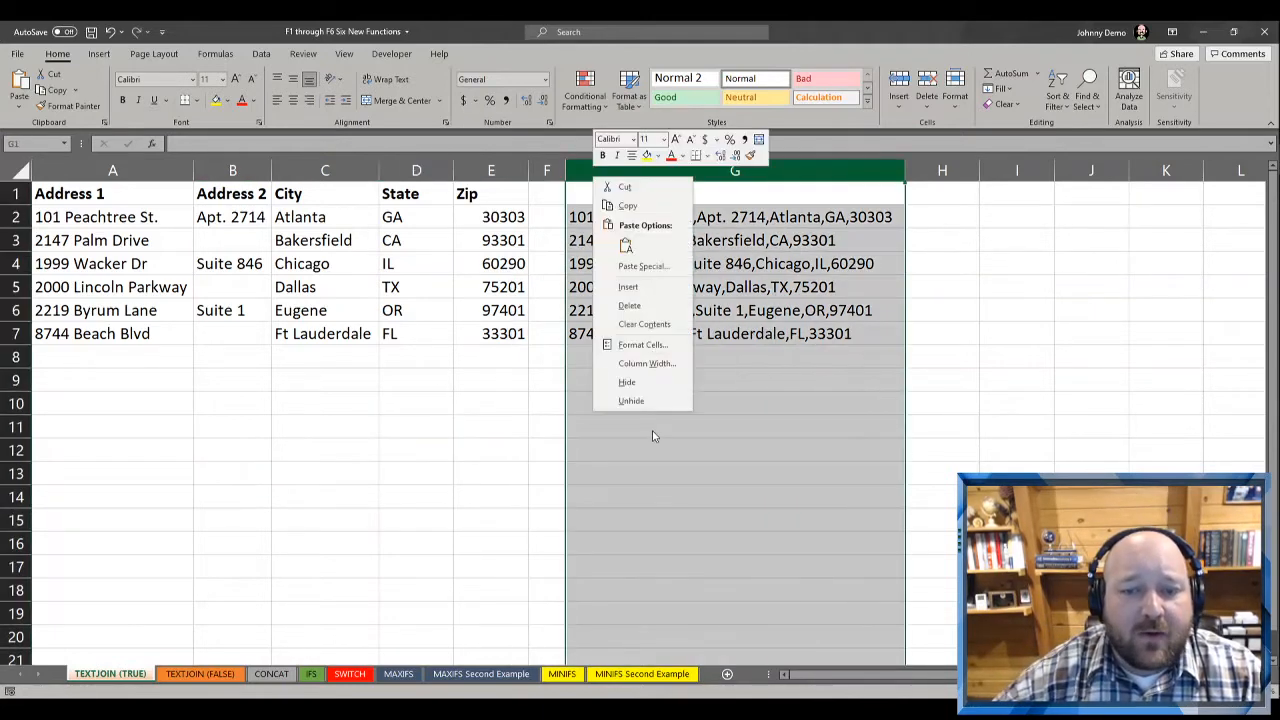
{"action": "left_click", "coordinate": [652, 383]}
{"action": "left_click", "coordinate": [652, 262]}
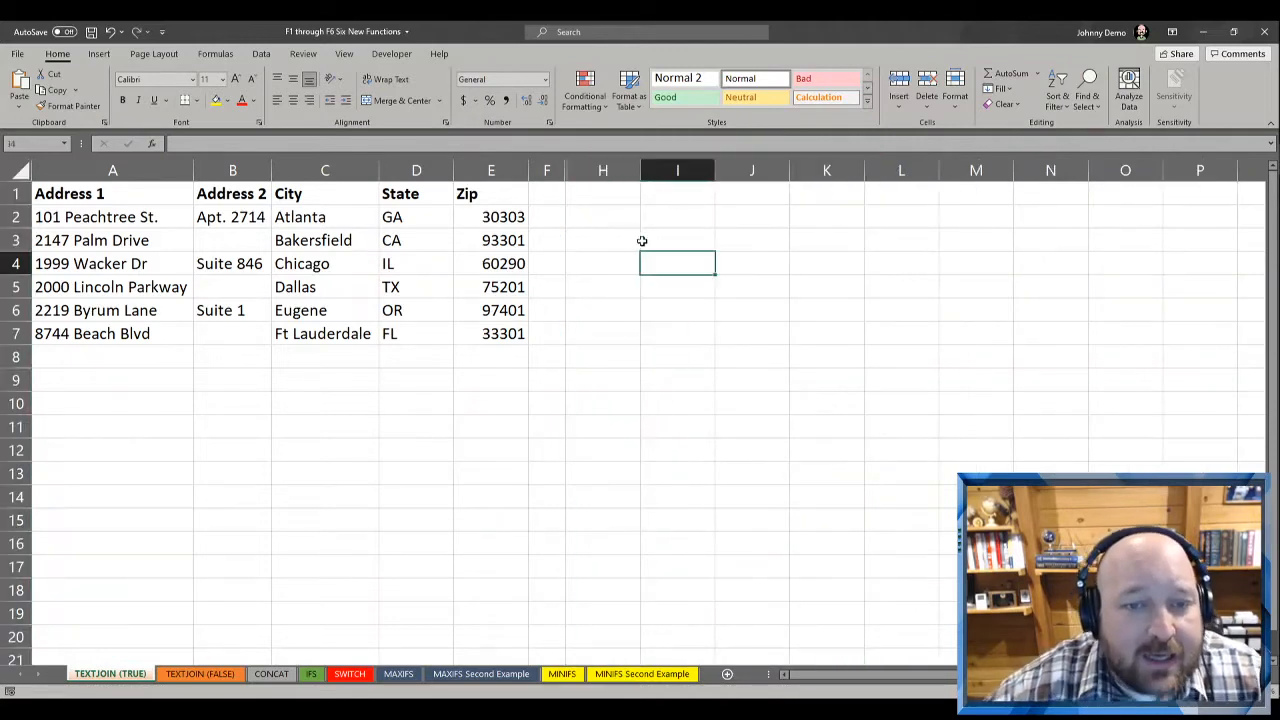
Enter the formula =A2&B2&C2&D2&E2 in cell H2 to join the first row's address parts.
{"action": "left_click", "coordinate": [629, 193]}
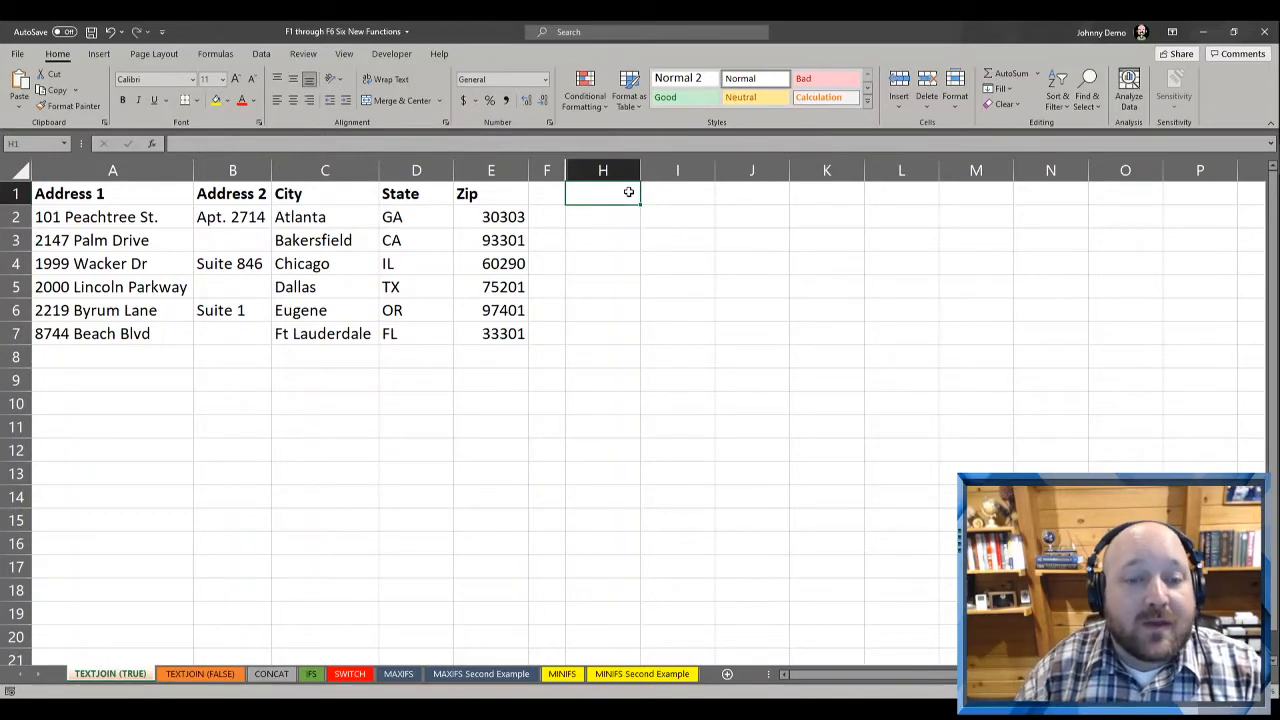
{"action": "key", "text": "Down"}
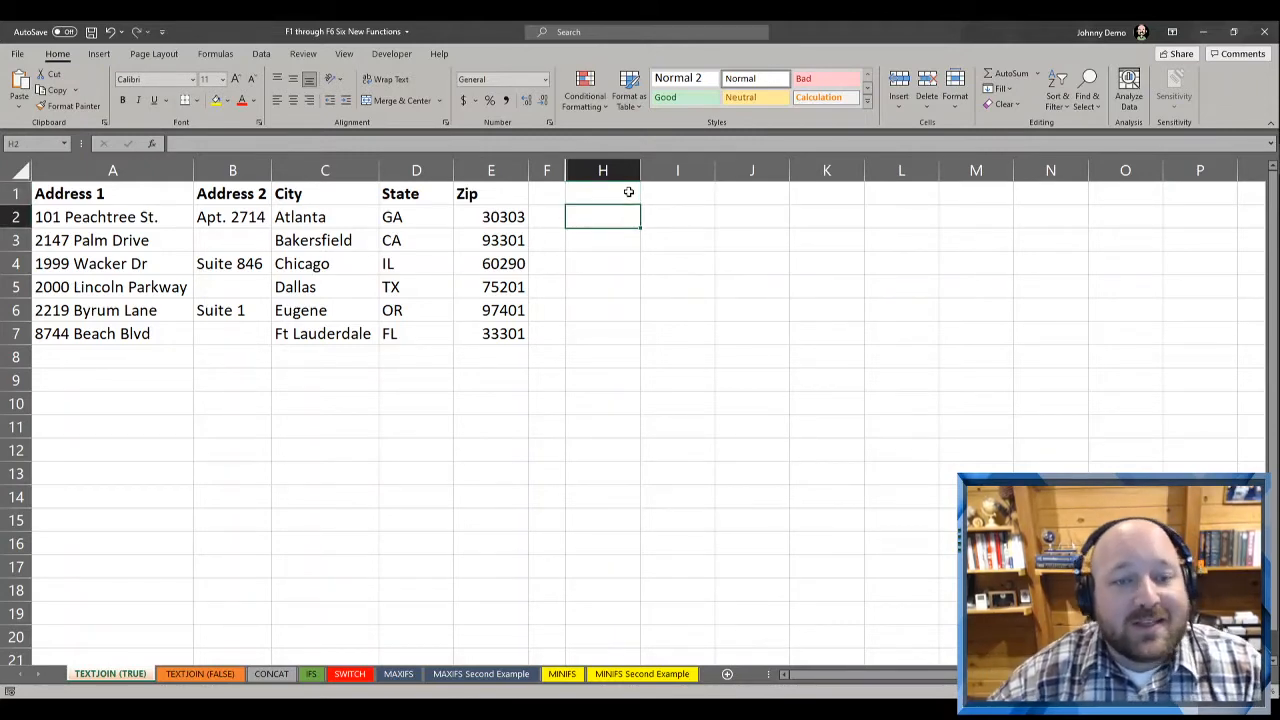
{"action": "type", "text": "="}
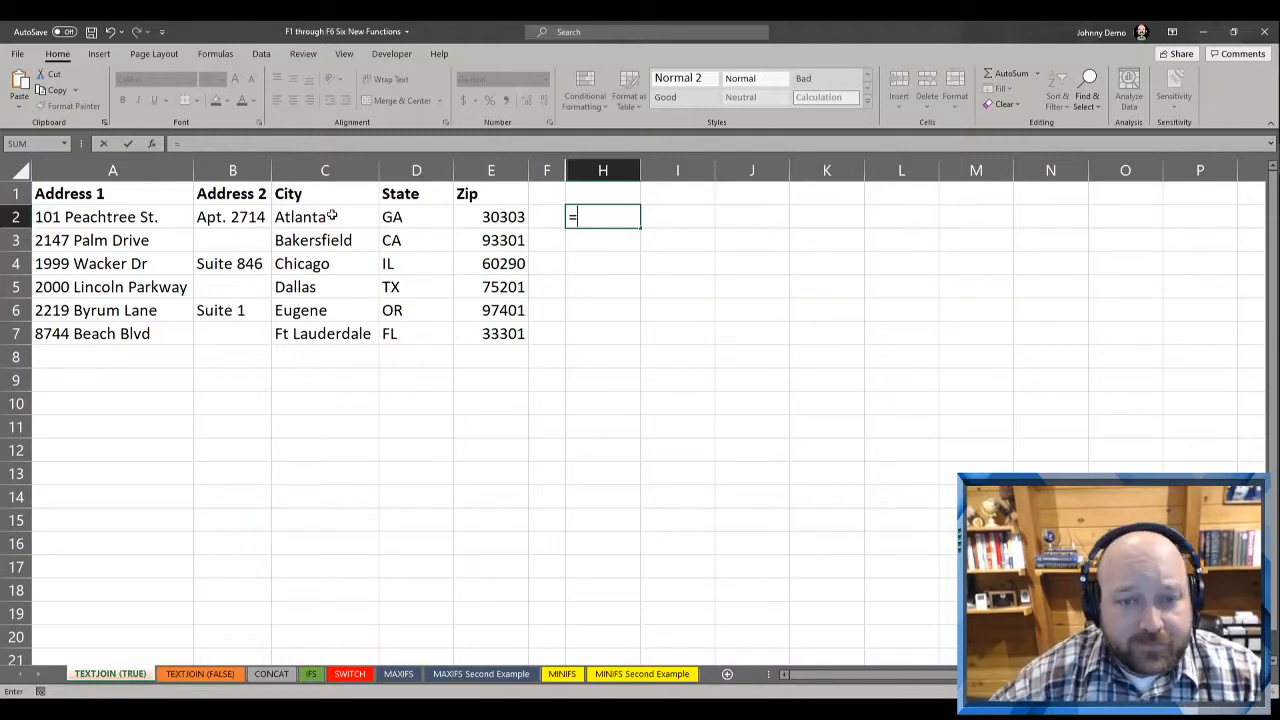
{"action": "left_click", "coordinate": [84, 218]}
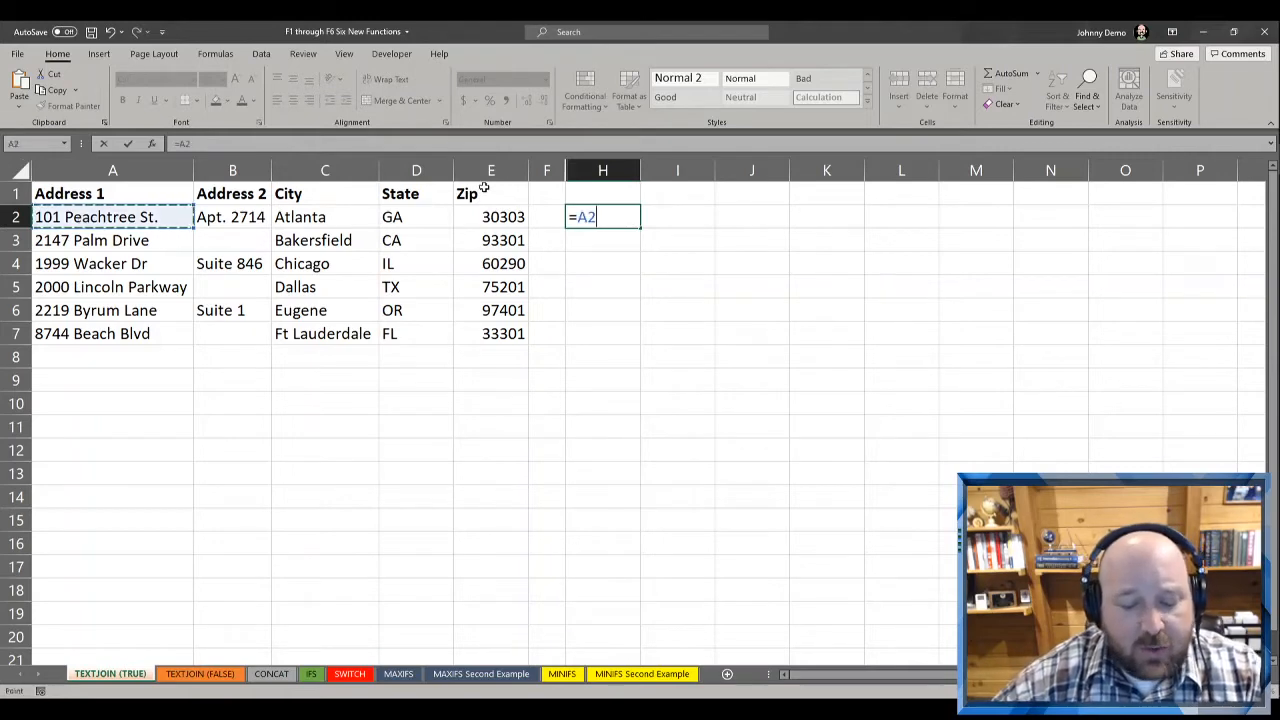
{"action": "type", "text": "&"}
{"action": "key", "text": "Left"}
{"action": "key", "text": "Left"}
{"action": "key", "text": "Left"}
{"action": "key", "text": "Left"}
{"action": "key", "text": "Left"}
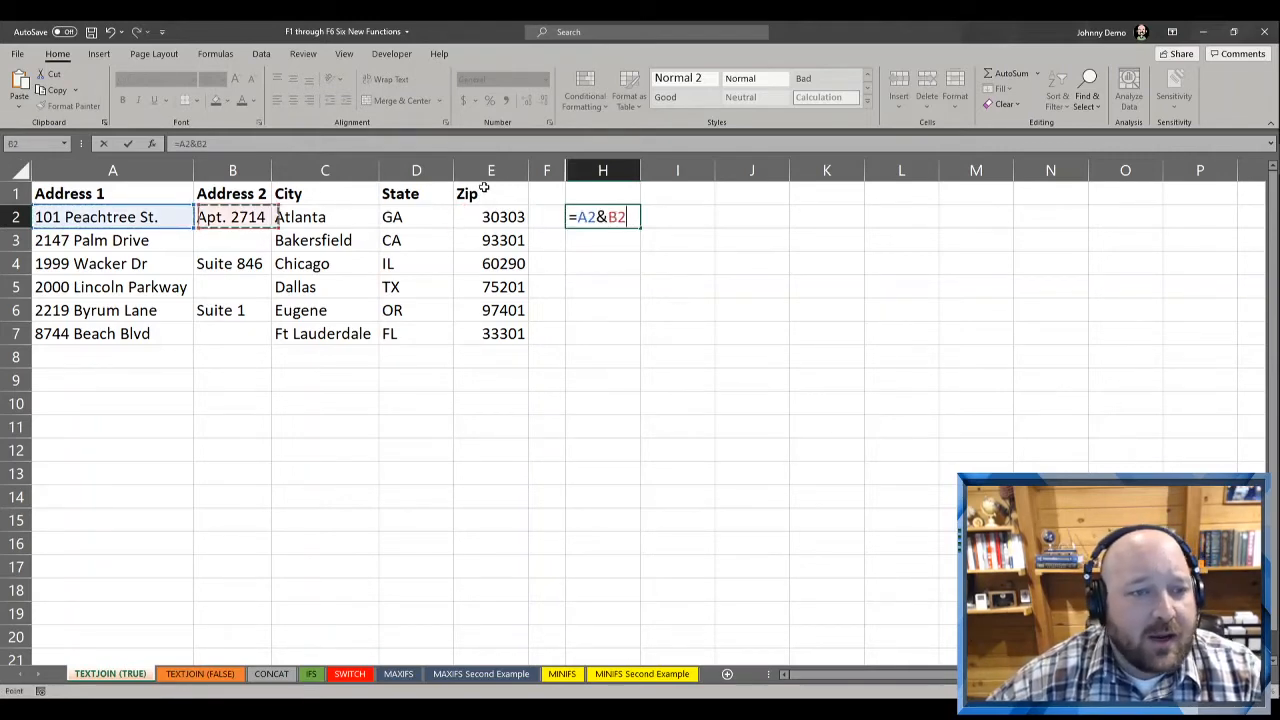
{"action": "type", "text": "&"}
{"action": "key", "text": "Left"}
{"action": "key", "text": "Left"}
{"action": "key", "text": "Left"}
{"action": "key", "text": "Left"}
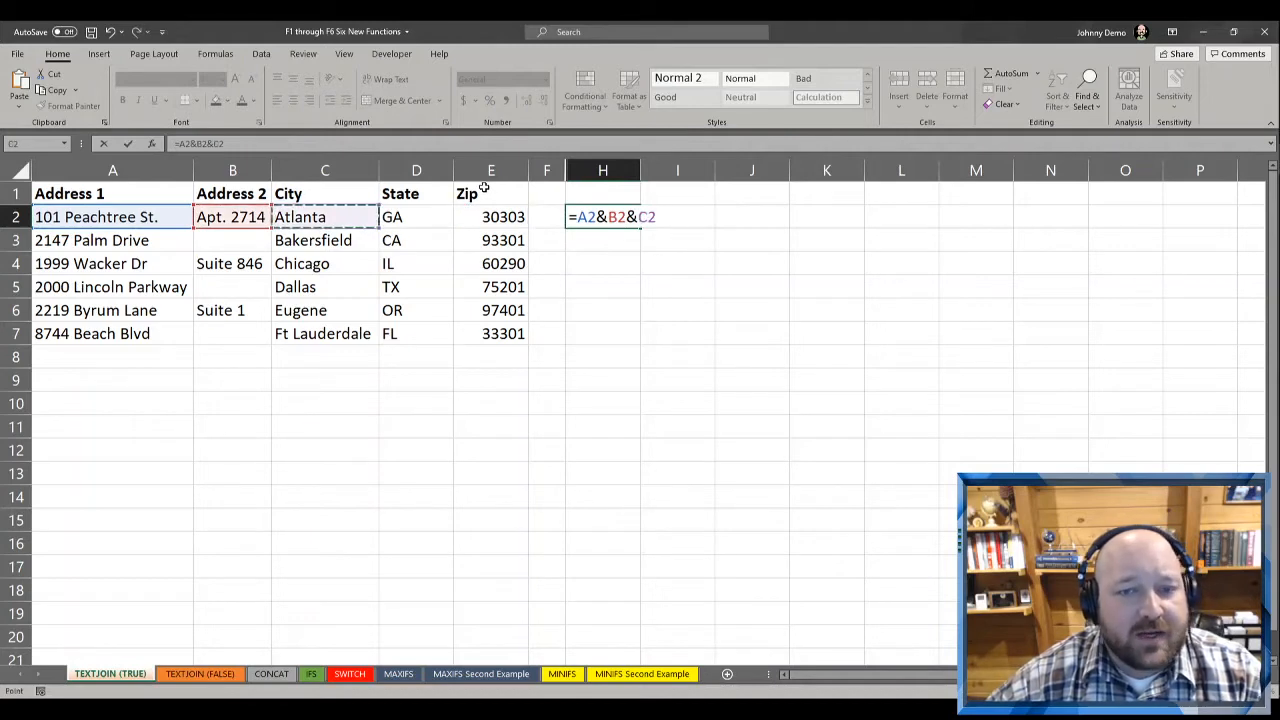
{"action": "type", "text": "&"}
{"action": "key", "text": "Left"}
{"action": "key", "text": "Left"}
{"action": "key", "text": "Left"}
{"action": "type", "text": "&"}
{"action": "key", "text": "Left"}
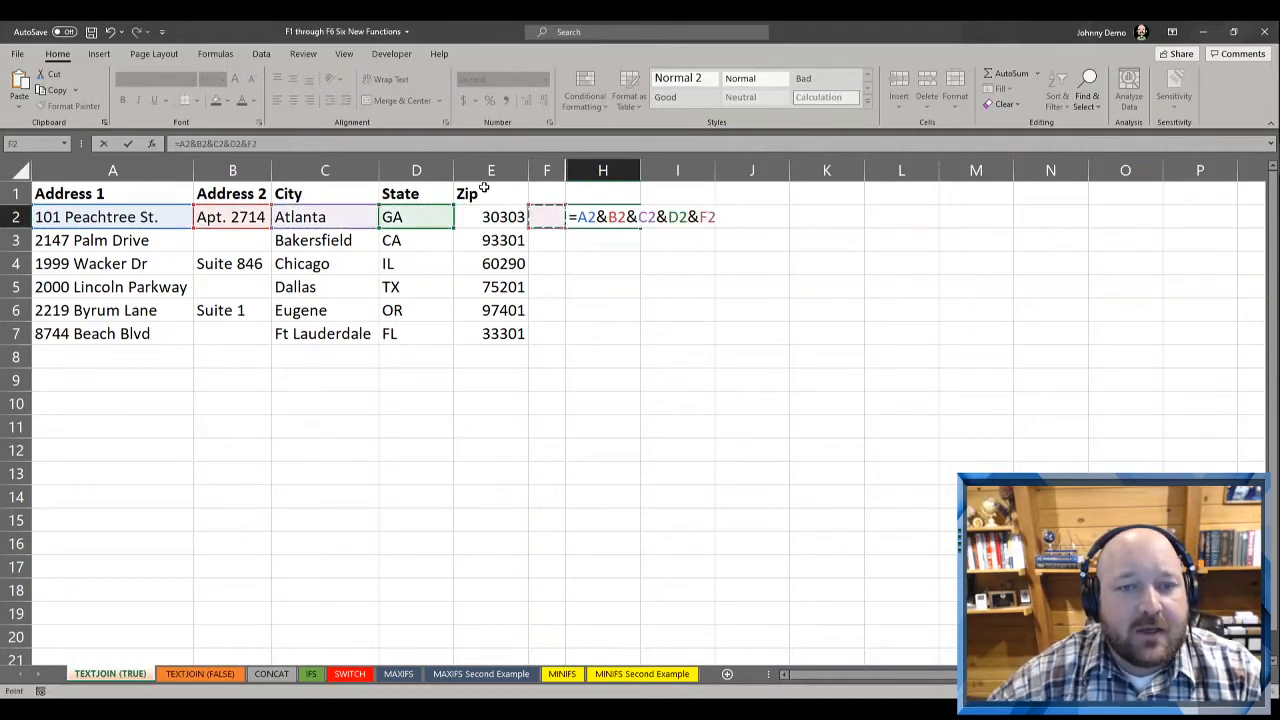
{"action": "key", "text": "Left"}
{"action": "key", "text": "Return"}
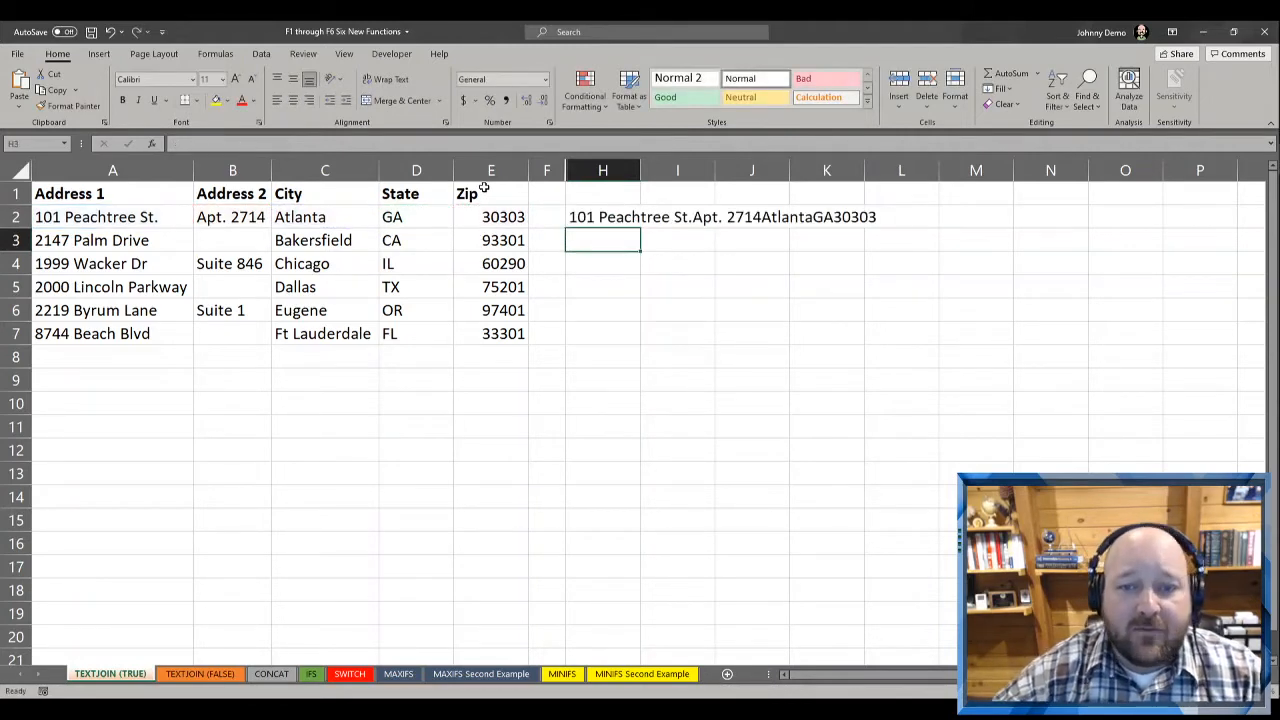
Copy the concatenation formula from H2 down through H7.
{"action": "key", "text": "ctrl+d"}
{"action": "key", "text": "Down"}
{"action": "key", "text": "ctrl+d"}
{"action": "key", "text": "Down"}
{"action": "key", "text": "ctrl+d"}
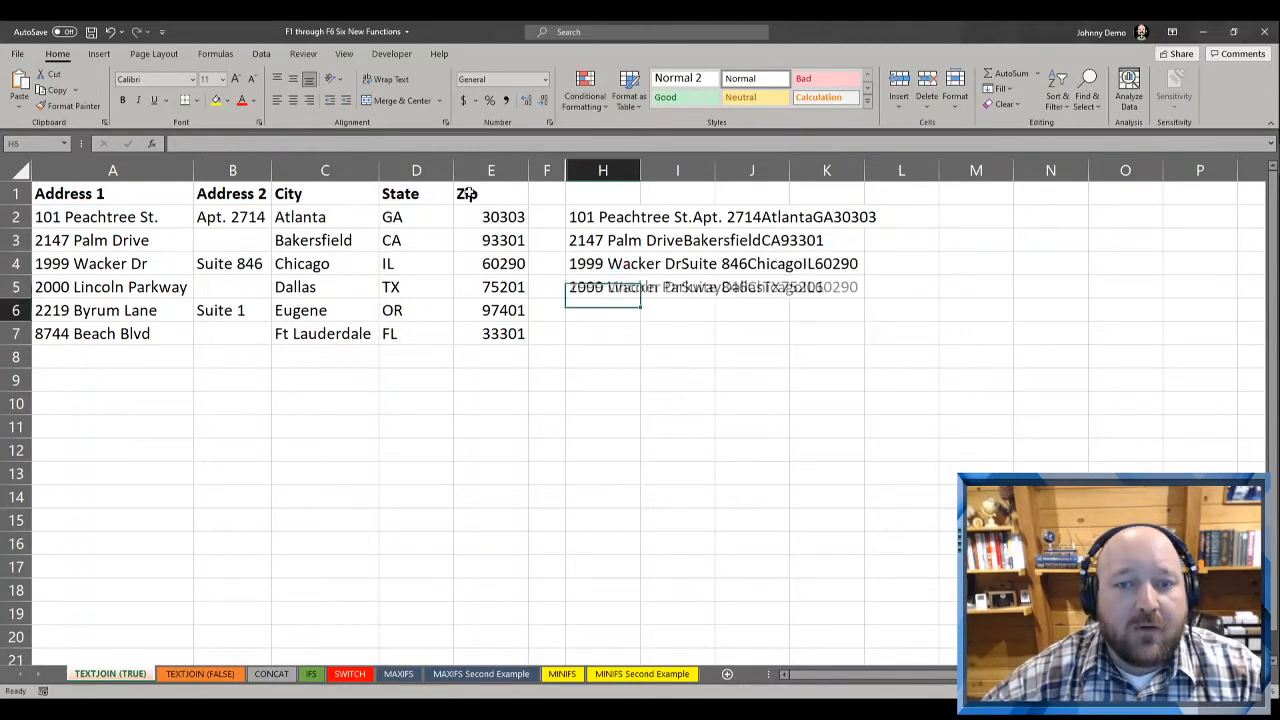
{"action": "key", "text": "Down"}
{"action": "key", "text": "ctrl+d"}
{"action": "key", "text": "Down"}
{"action": "key", "text": "ctrl+d"}
{"action": "key", "text": "Down"}
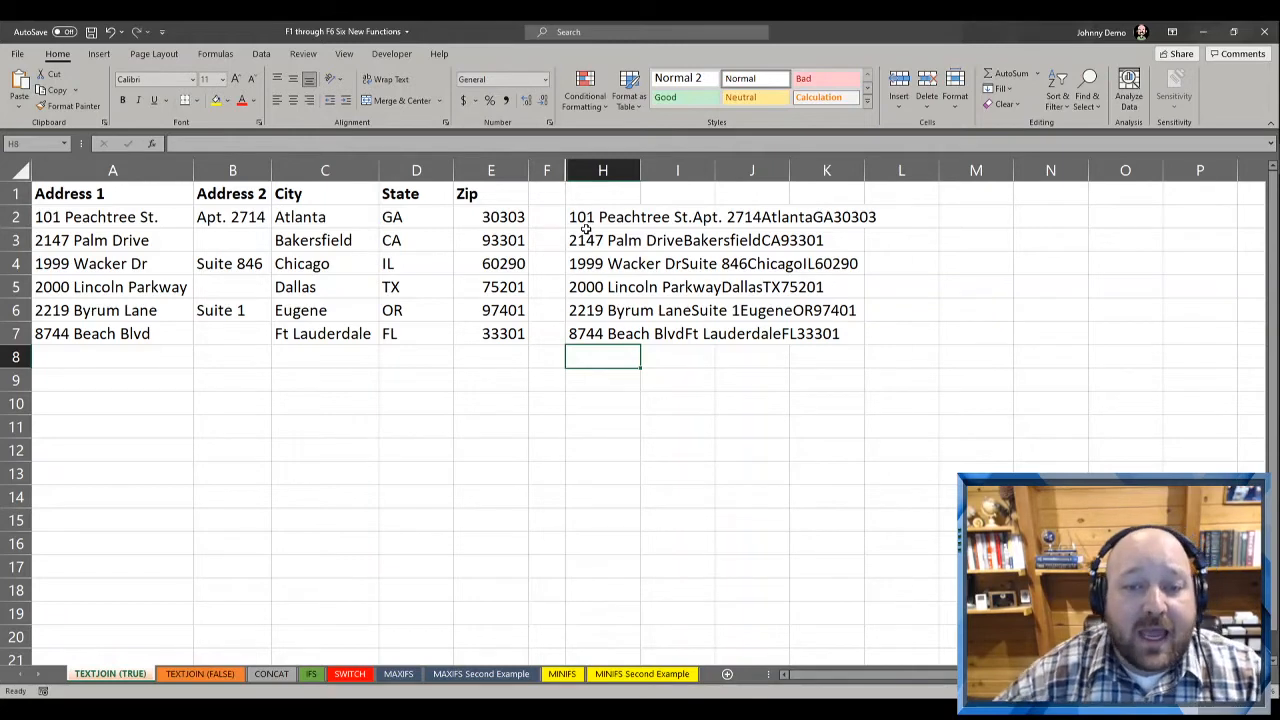
Clear the copied formulas from H3:H7.
{"action": "left_click_drag", "start_coordinate": [586, 240], "coordinate": [592, 325]}
{"action": "key", "text": "Delete"}
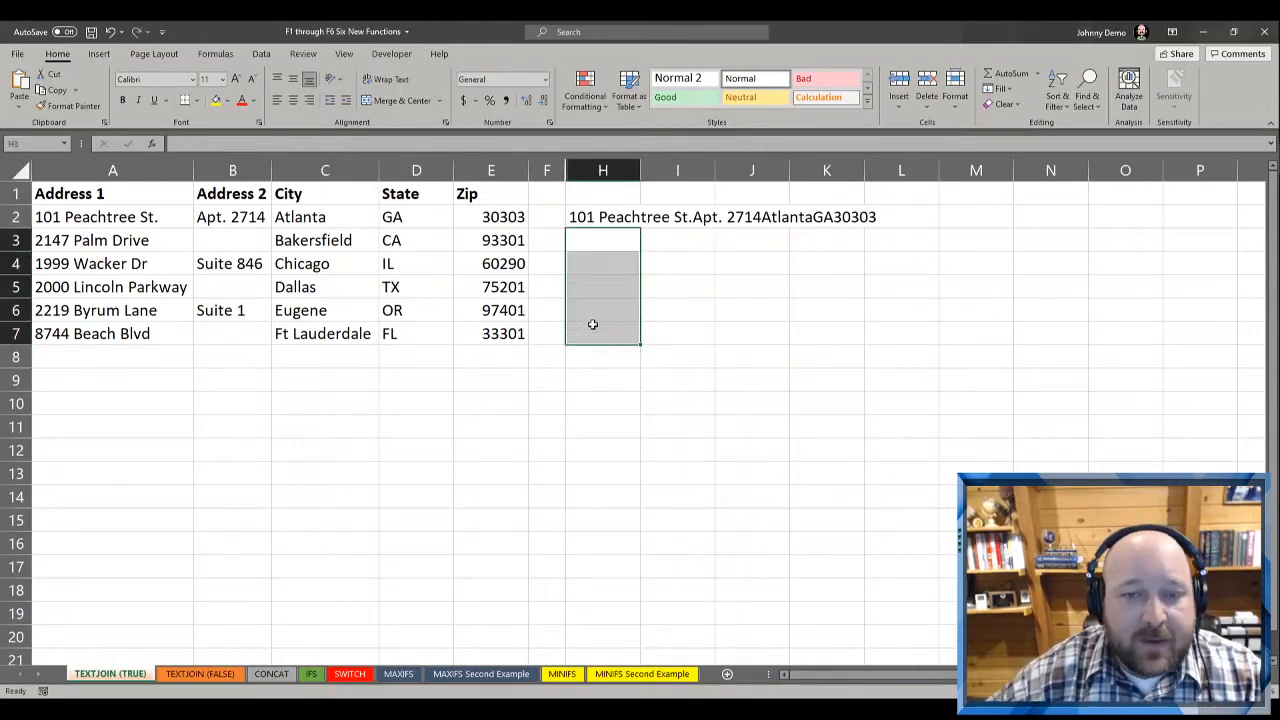
Edit the H2 formula to insert a ", " separator after A2 and another after B2, each joined with &.
{"action": "left_click", "coordinate": [610, 218]}
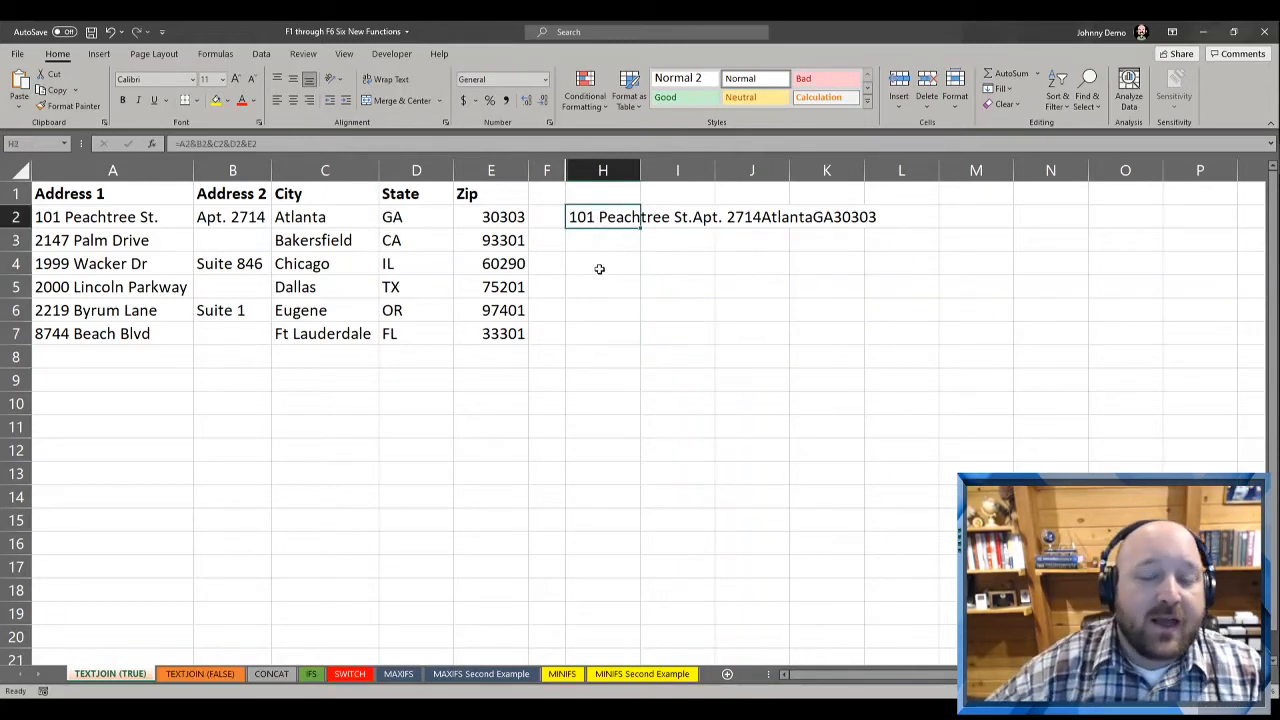
{"action": "double_click", "coordinate": [585, 218]}
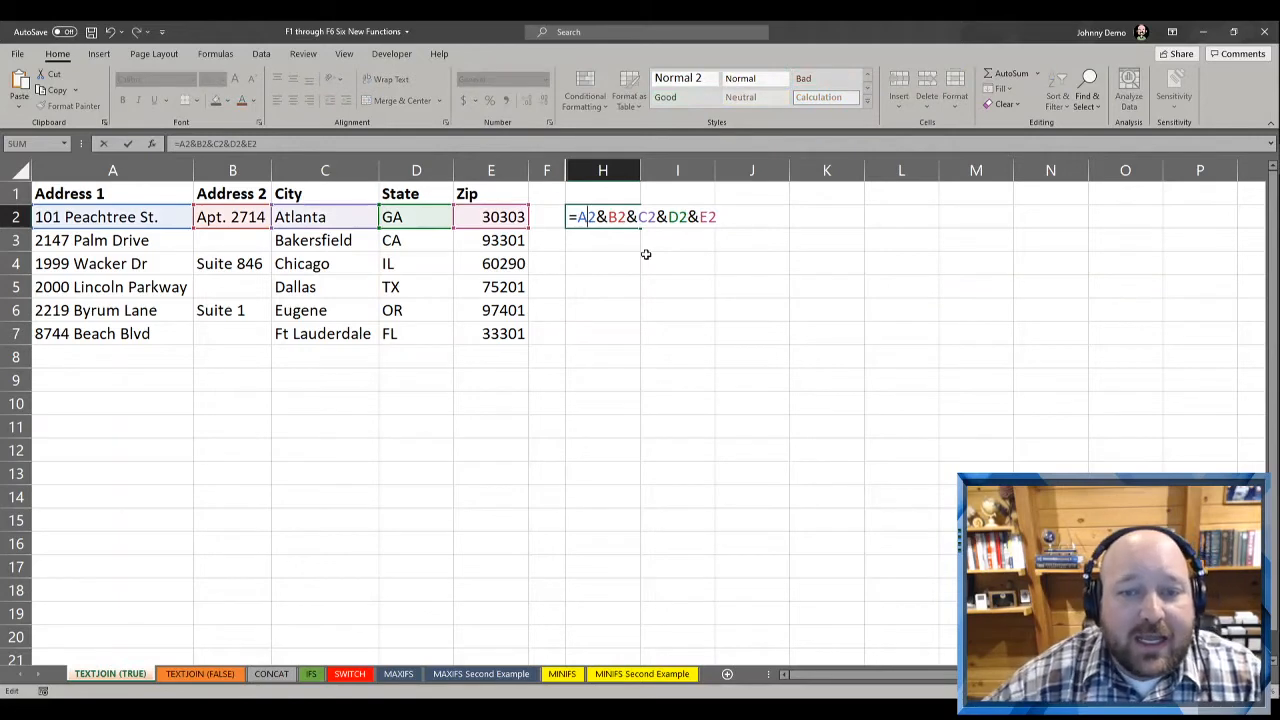
{"action": "key", "text": "Right"}
{"action": "key", "text": "Right"}
{"action": "type", "text": "\", \""}
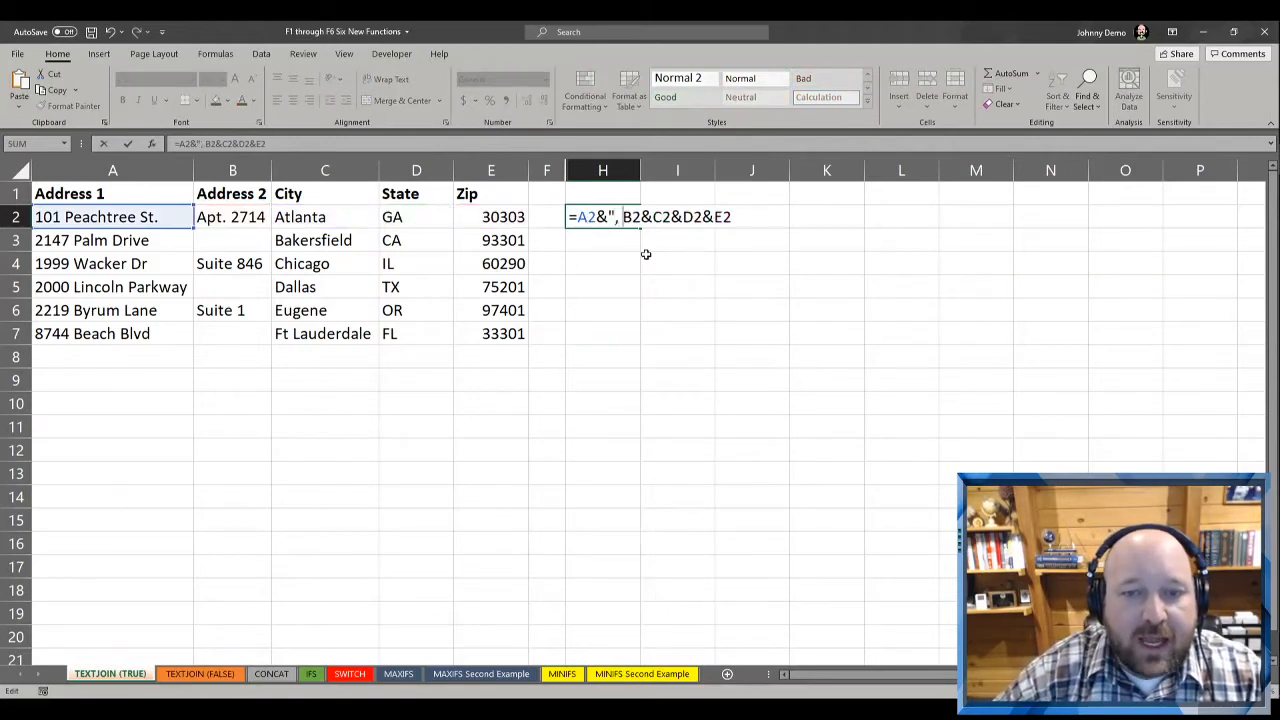
{"action": "type", "text": "&"}
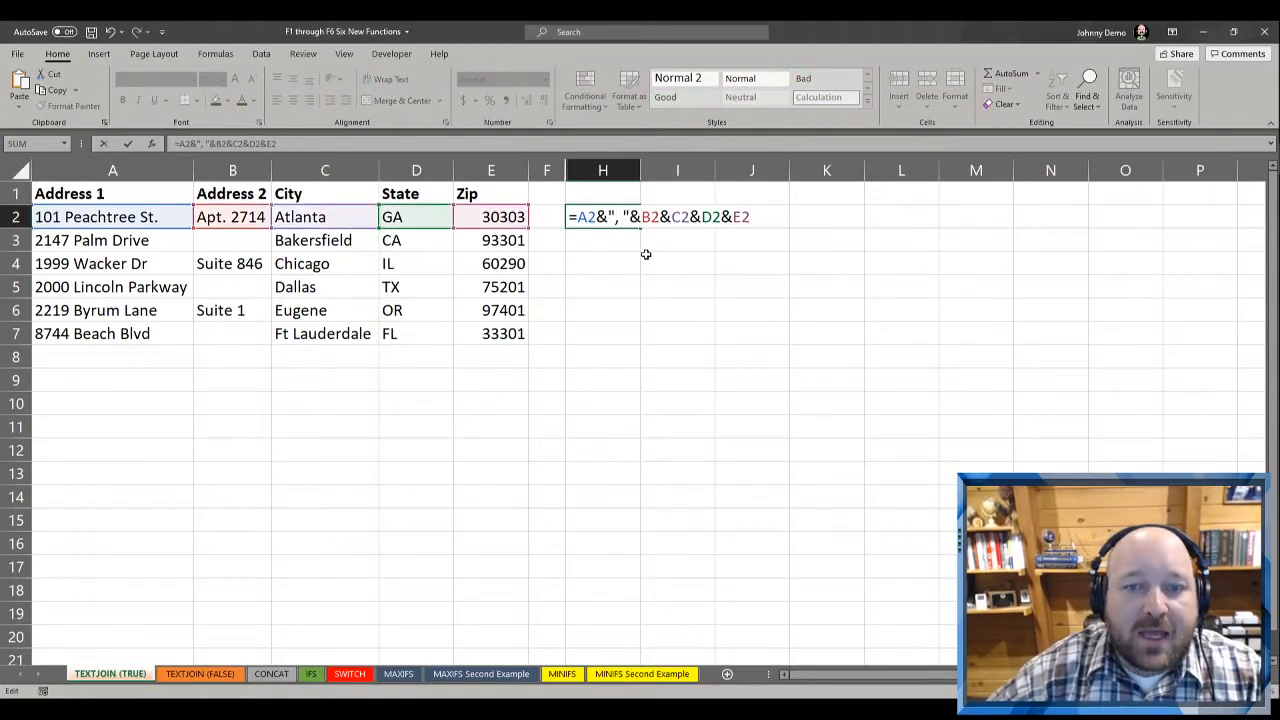
{"action": "key", "text": "Right"}
{"action": "key", "text": "Right"}
{"action": "type", "text": "&\""}
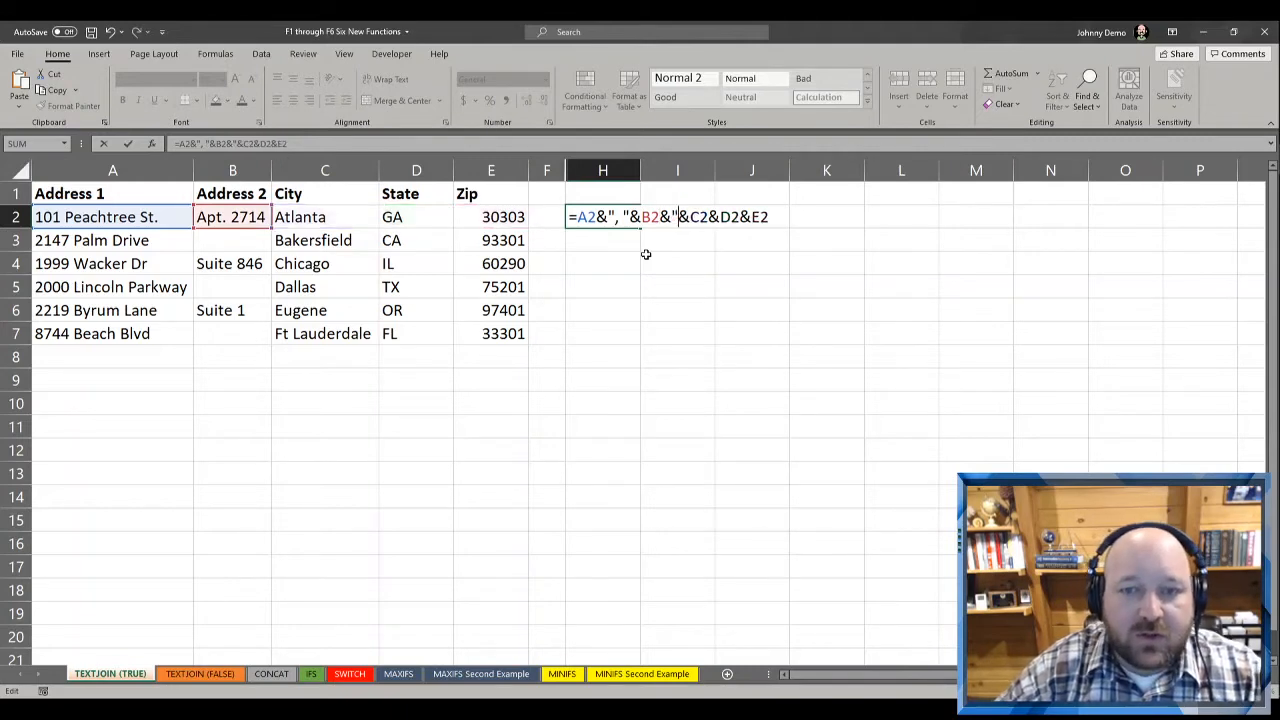
{"action": "type", "text": ", \""}
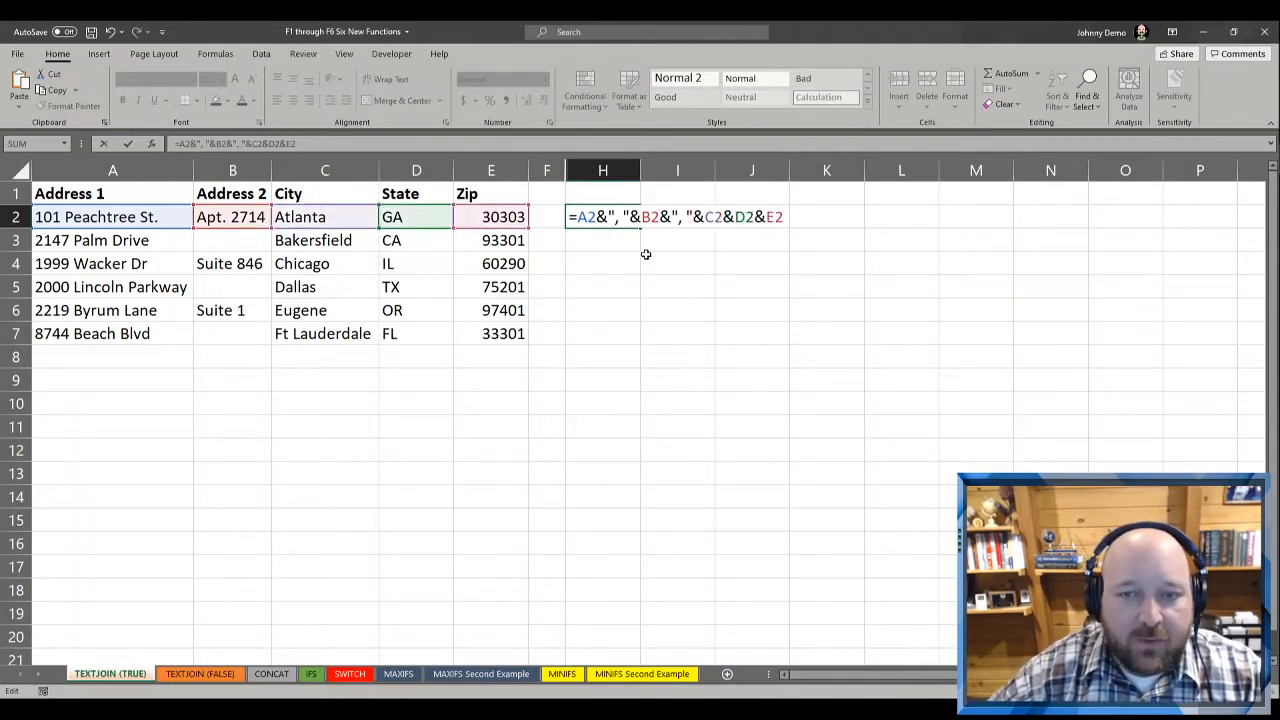
Add ", " separators after C2 and D2 in the H2 formula and commit it.
{"action": "key", "text": "Right"}
{"action": "key", "text": "Right"}
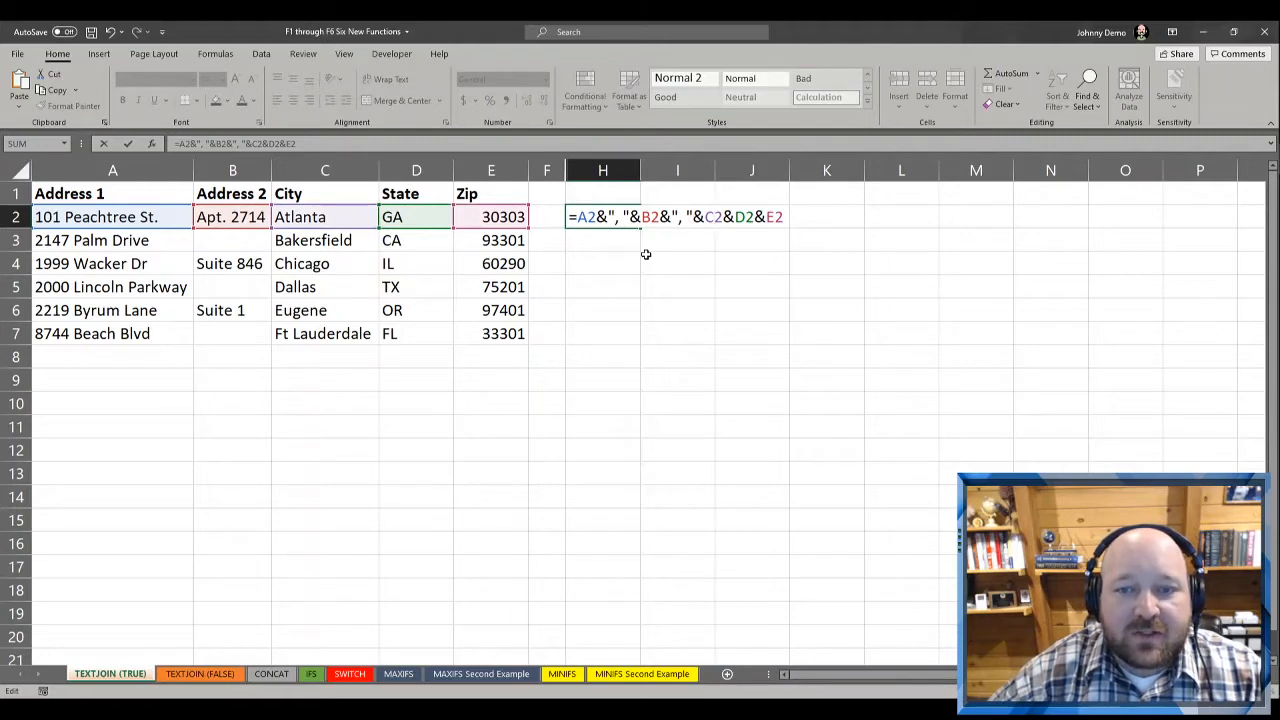
{"action": "key", "text": "Right"}
{"action": "key", "text": "Right"}
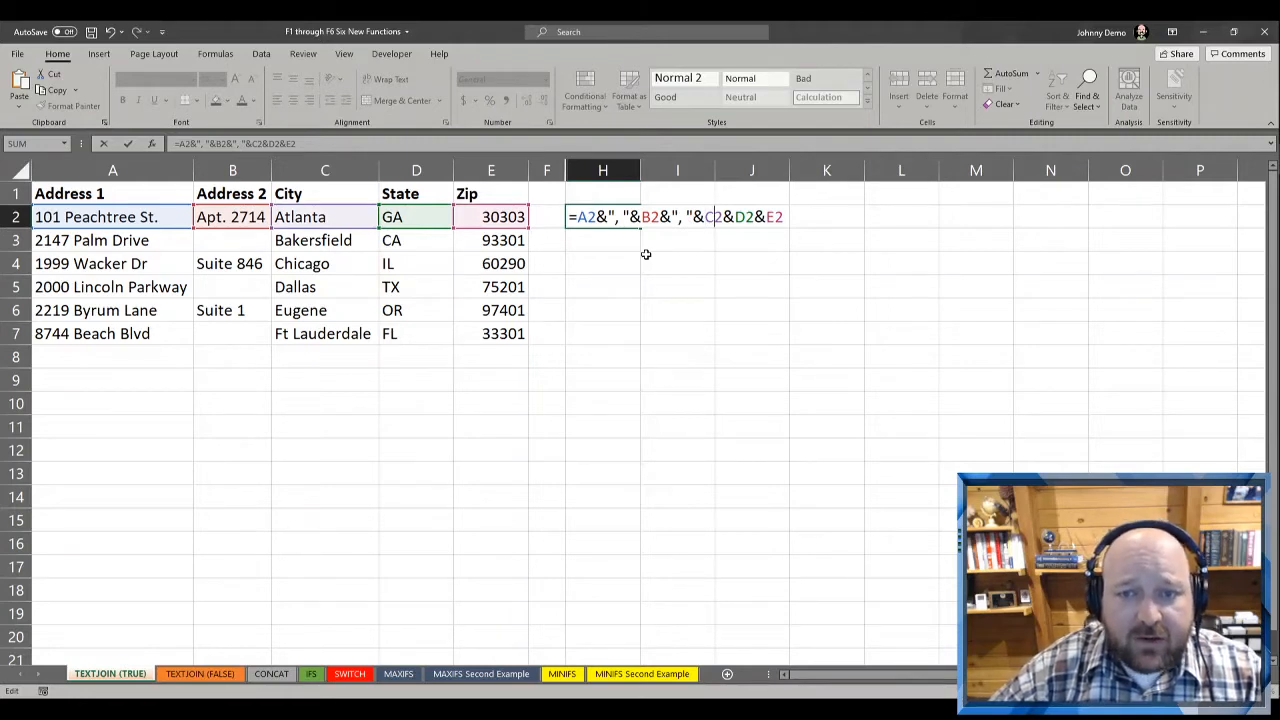
{"action": "type", "text": "&\""}
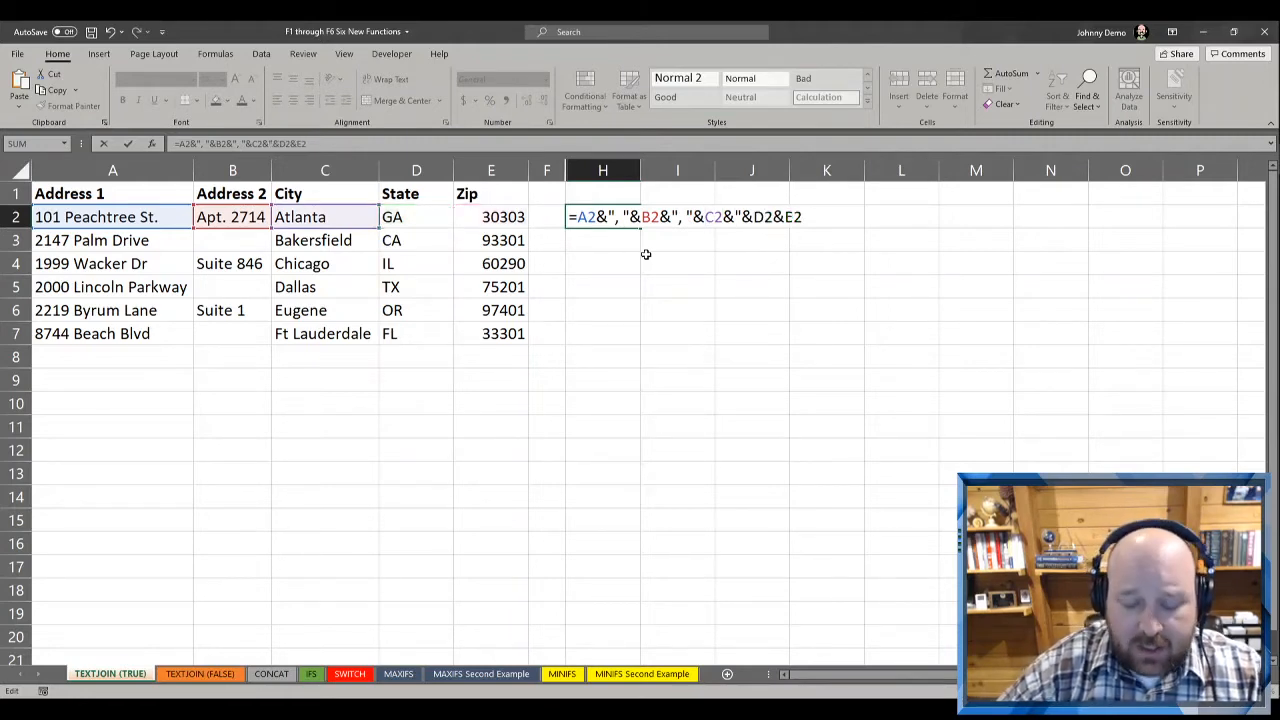
{"action": "type", "text": ", \""}
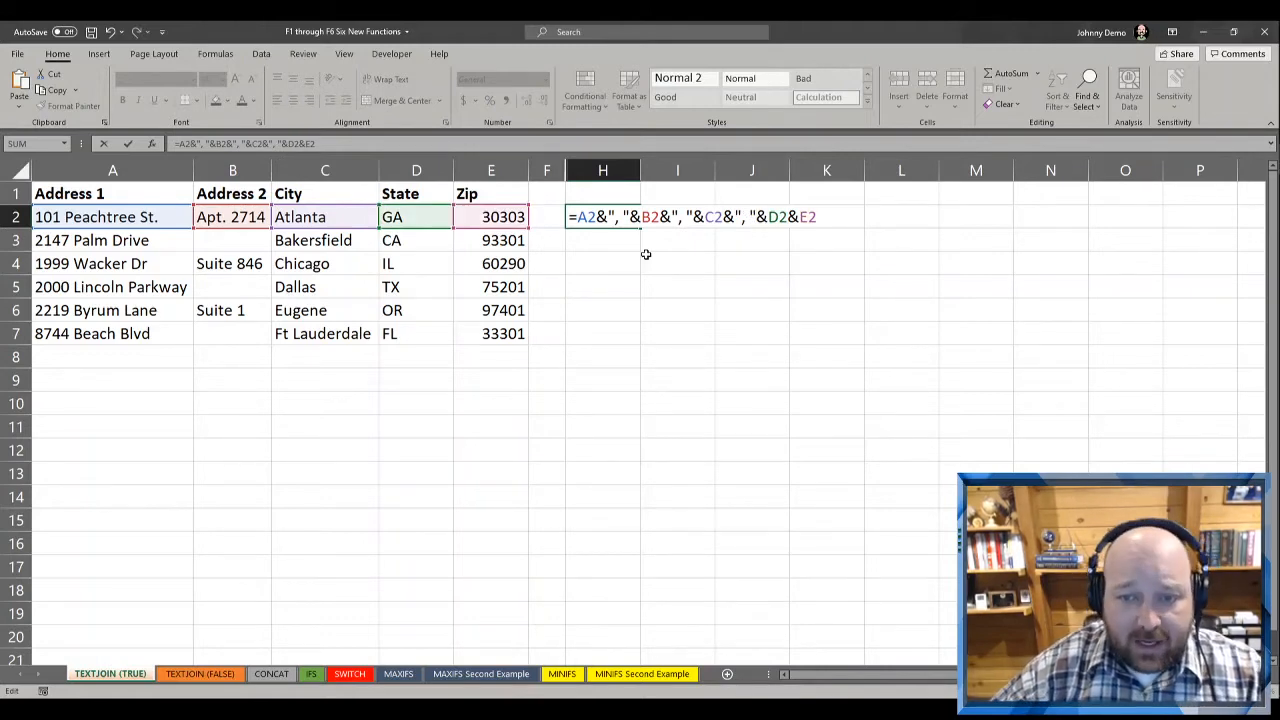
{"action": "key", "text": "Right"}
{"action": "key", "text": "Right"}
{"action": "key", "text": "Right"}
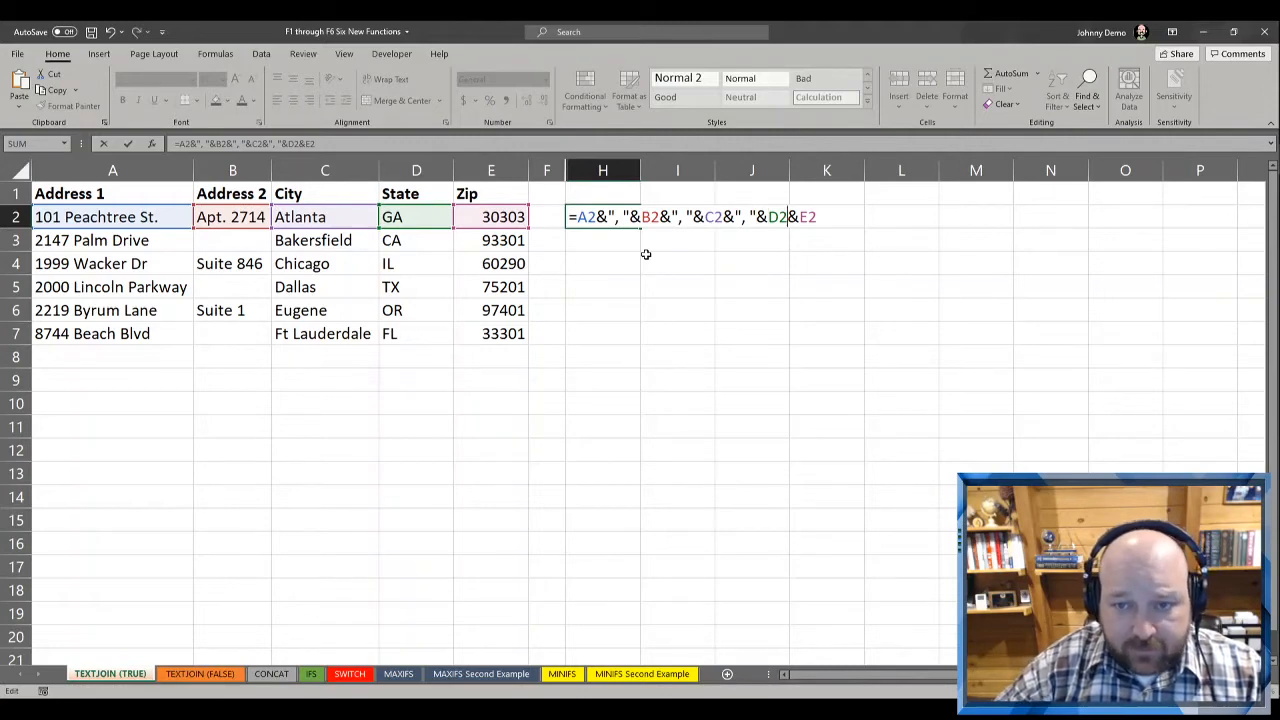
{"action": "type", "text": "&\""}
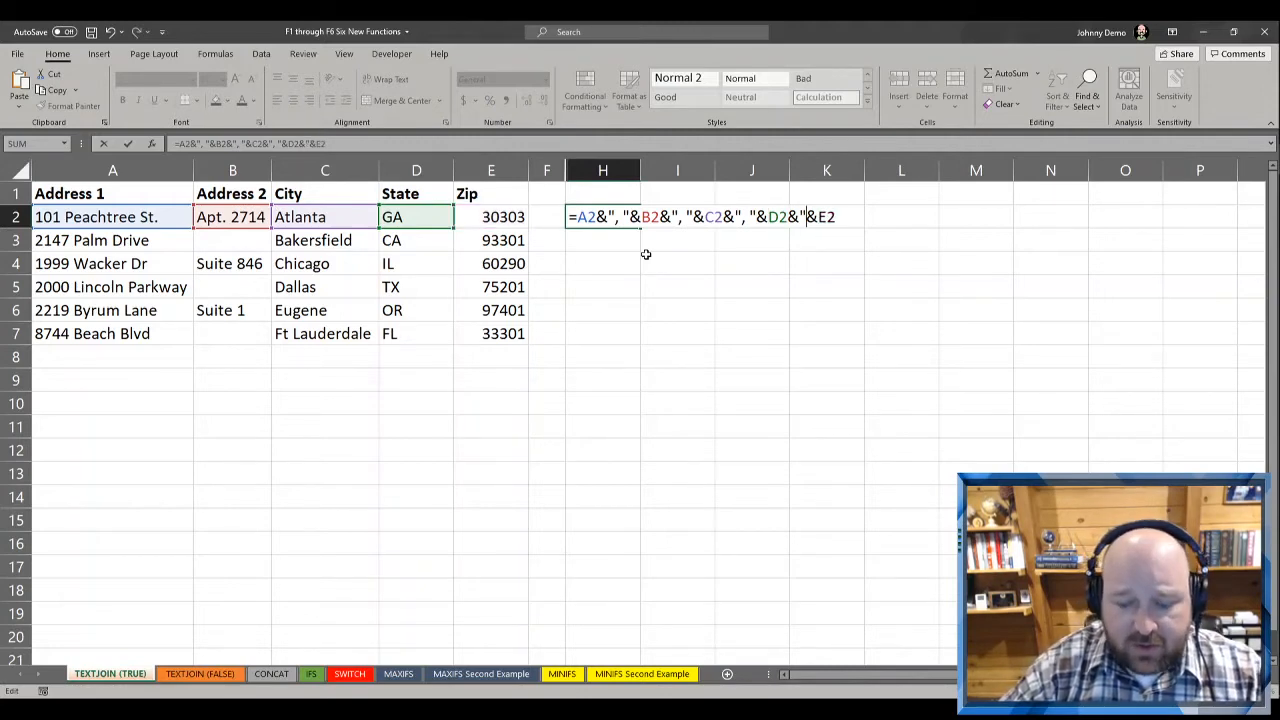
{"action": "type", "text": ", \""}
{"action": "key", "text": "Return"}
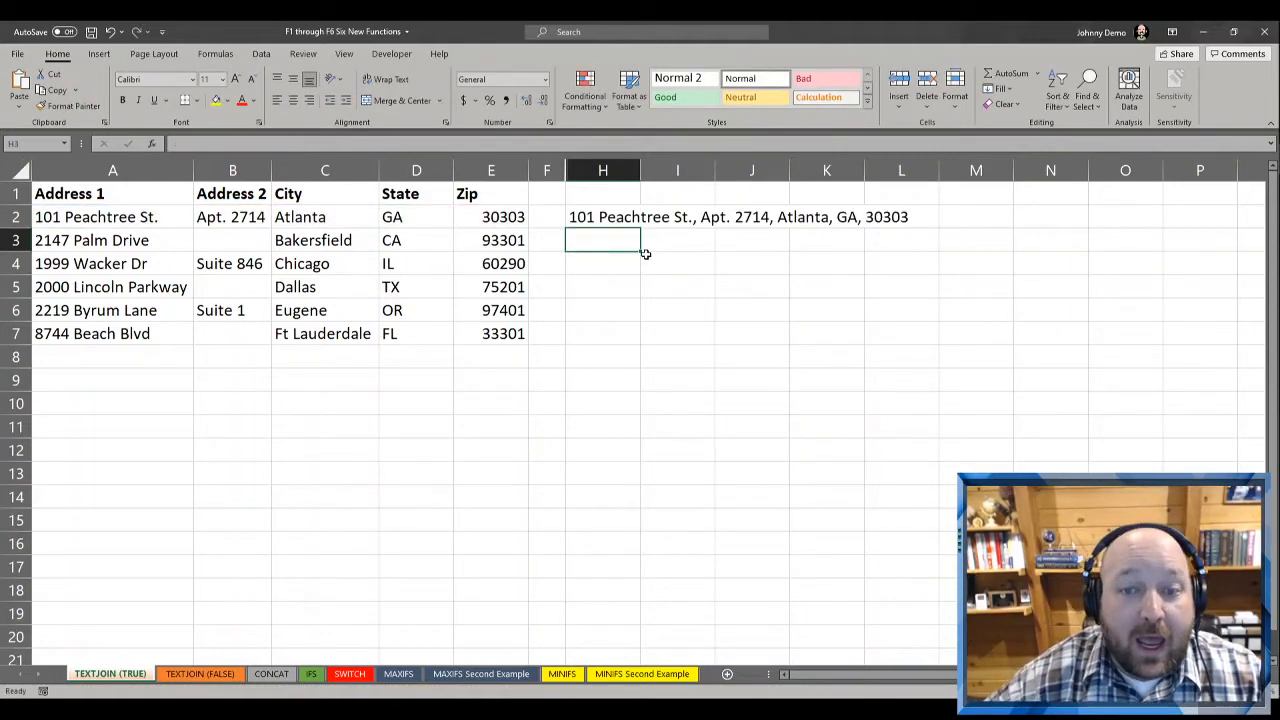
Copy the comma-separated formula from H2 into H3 and check the blank Address 2 cell in B3.
{"action": "key", "text": "ctrl+d"}
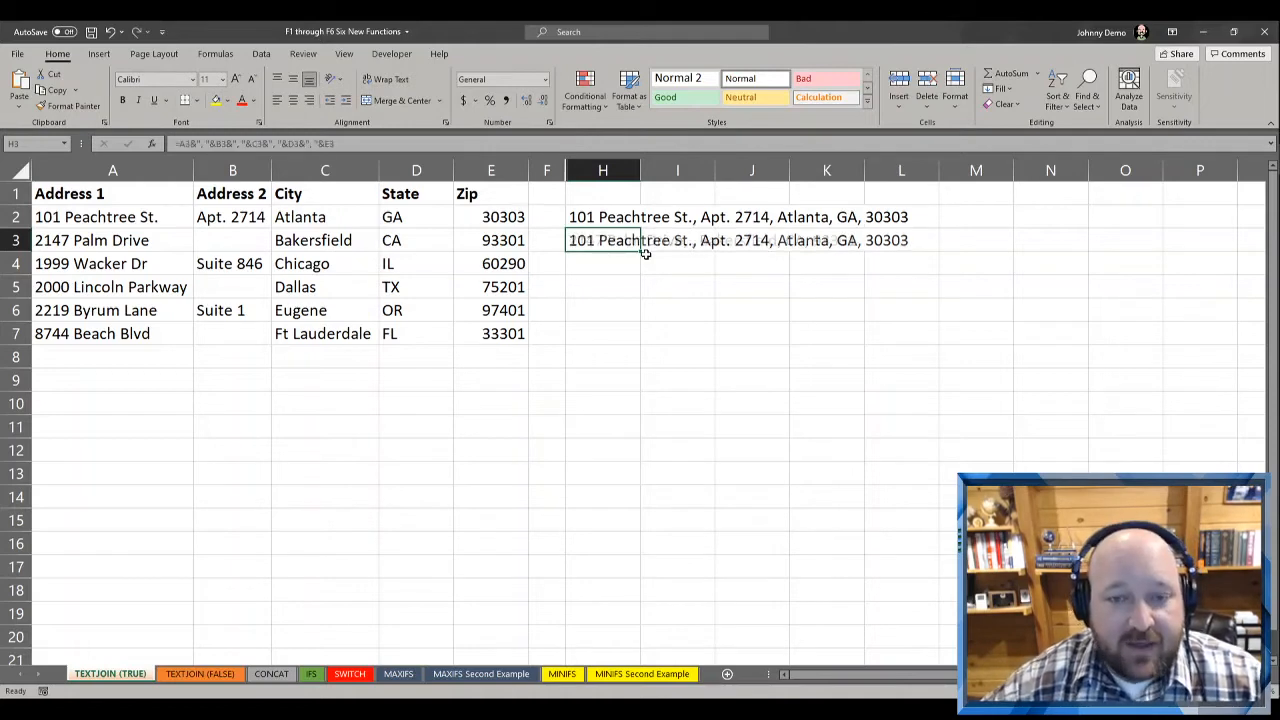
{"action": "key", "text": "Down"}
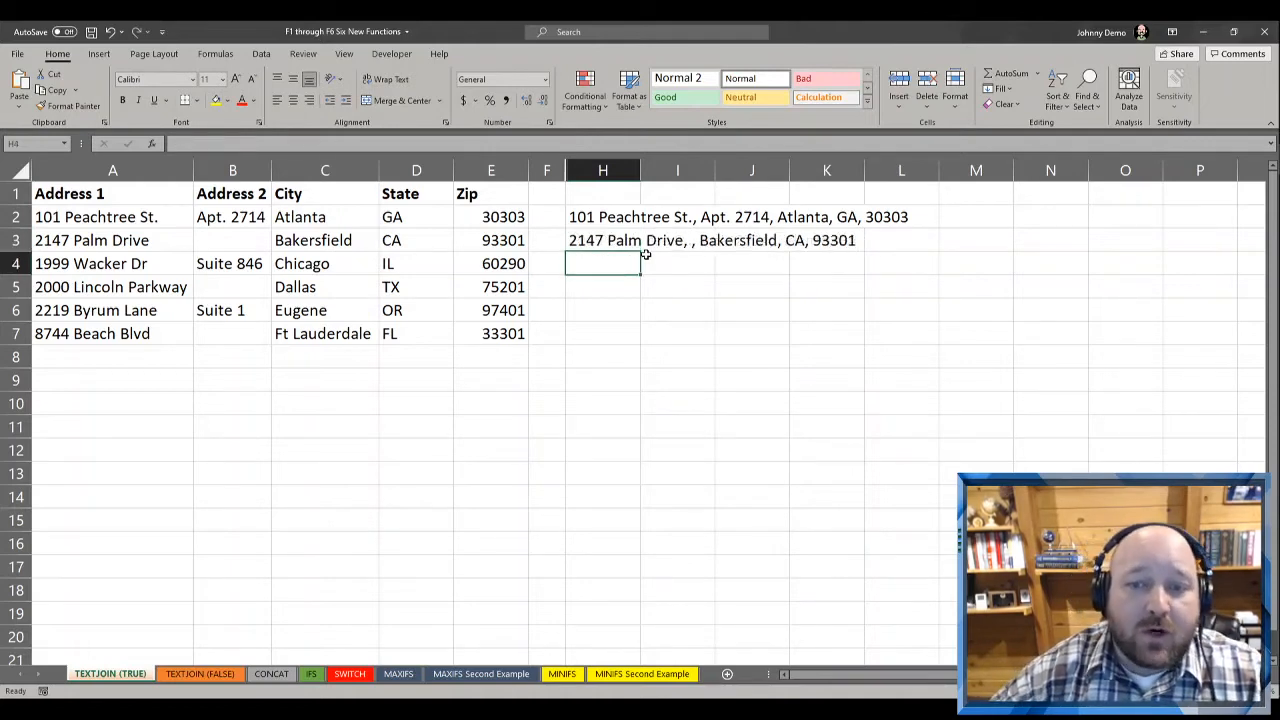
{"action": "left_click", "coordinate": [222, 240]}
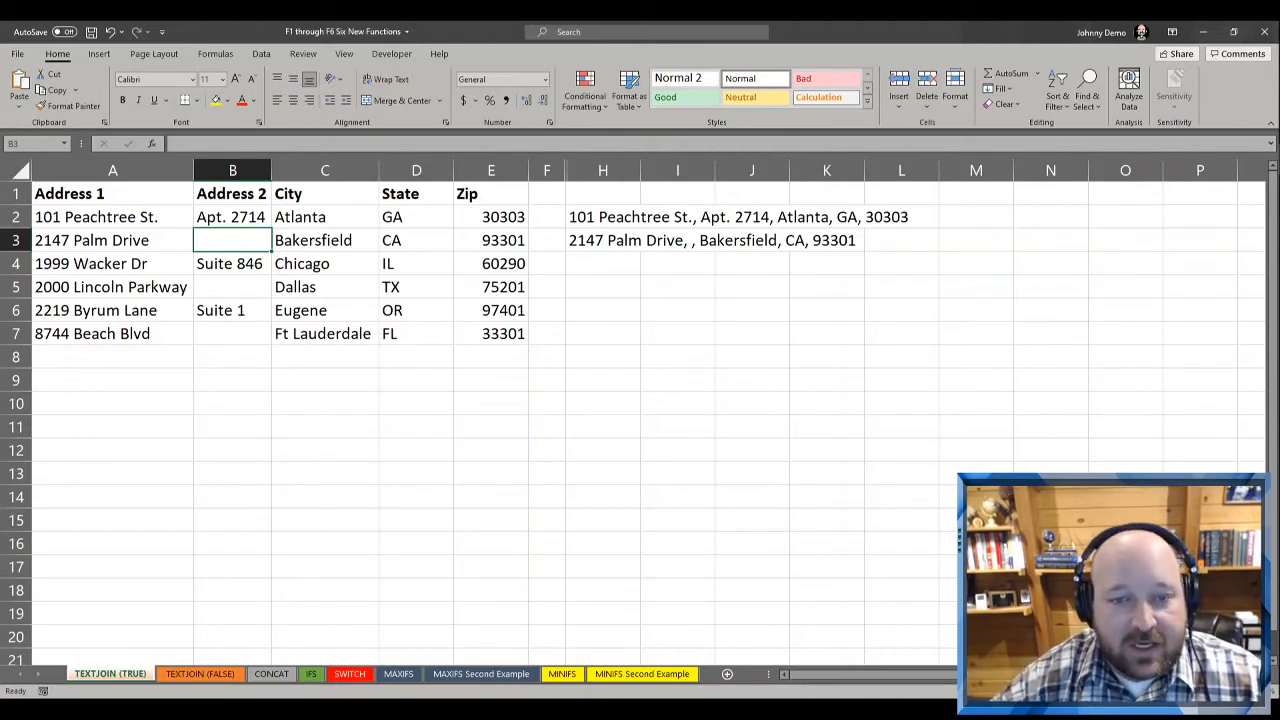
Clear the concatenation formulas from H2 and H3.
{"action": "left_click", "coordinate": [617, 217]}
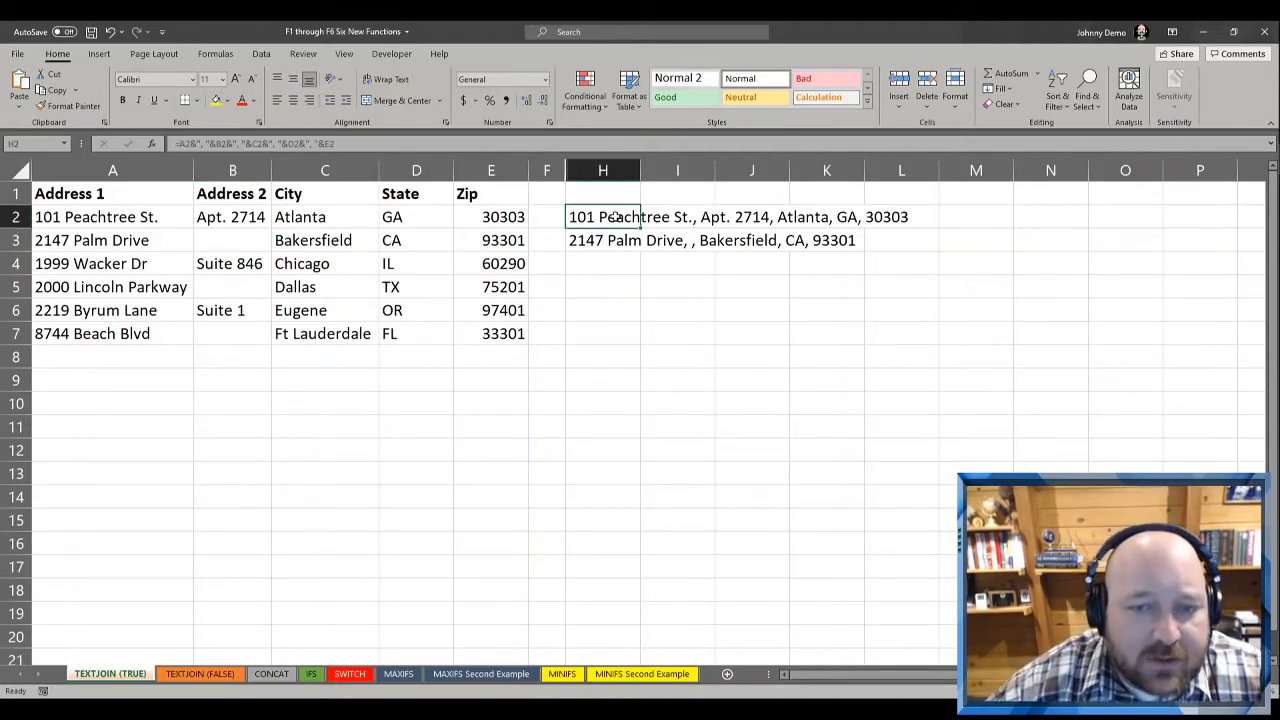
{"action": "key", "text": "Delete"}
{"action": "key", "text": "Down"}
{"action": "key", "text": "Delete"}
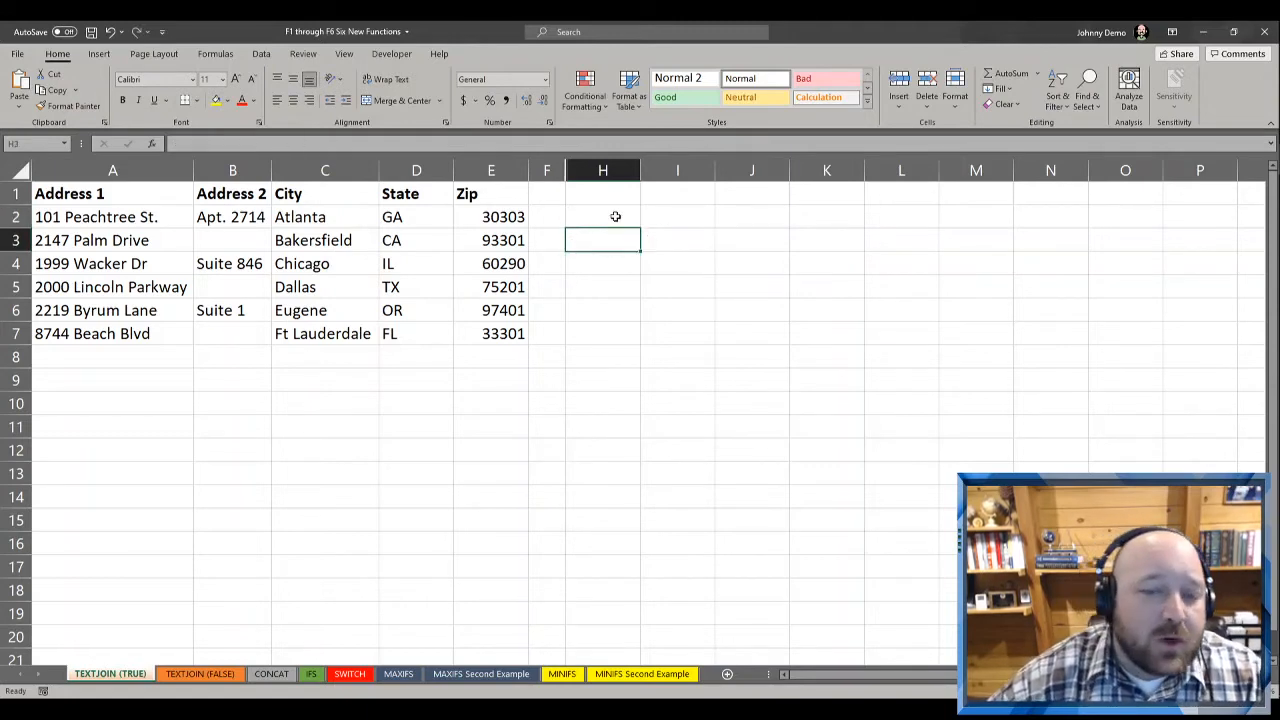
Enter the heading TEXTJOIN in cell H1.
{"action": "key", "text": "Up"}
{"action": "key", "text": "Up"}
{"action": "type", "text": "TEXTJOIN"}
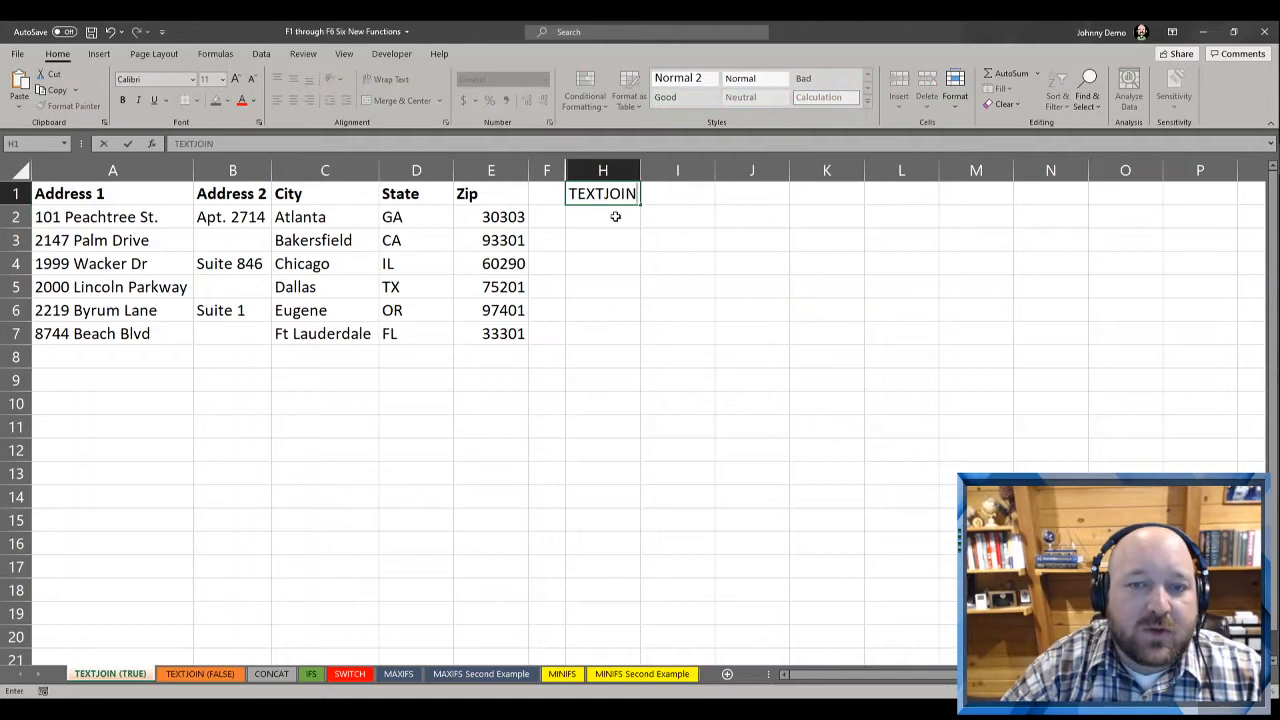
{"action": "key", "text": "Return"}
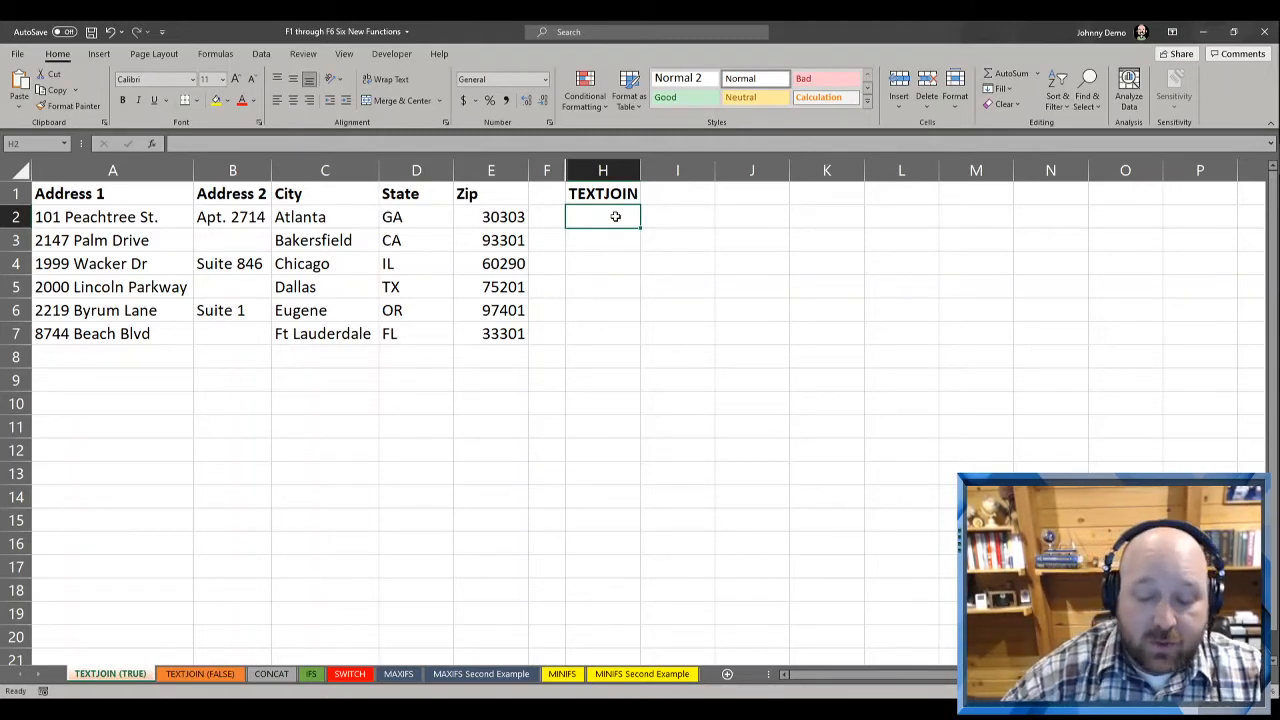
Start a TEXTJOIN formula in H2 with ", " as the delimiter and TRUE for ignoring empty cells.
{"action": "type", "text": "="}
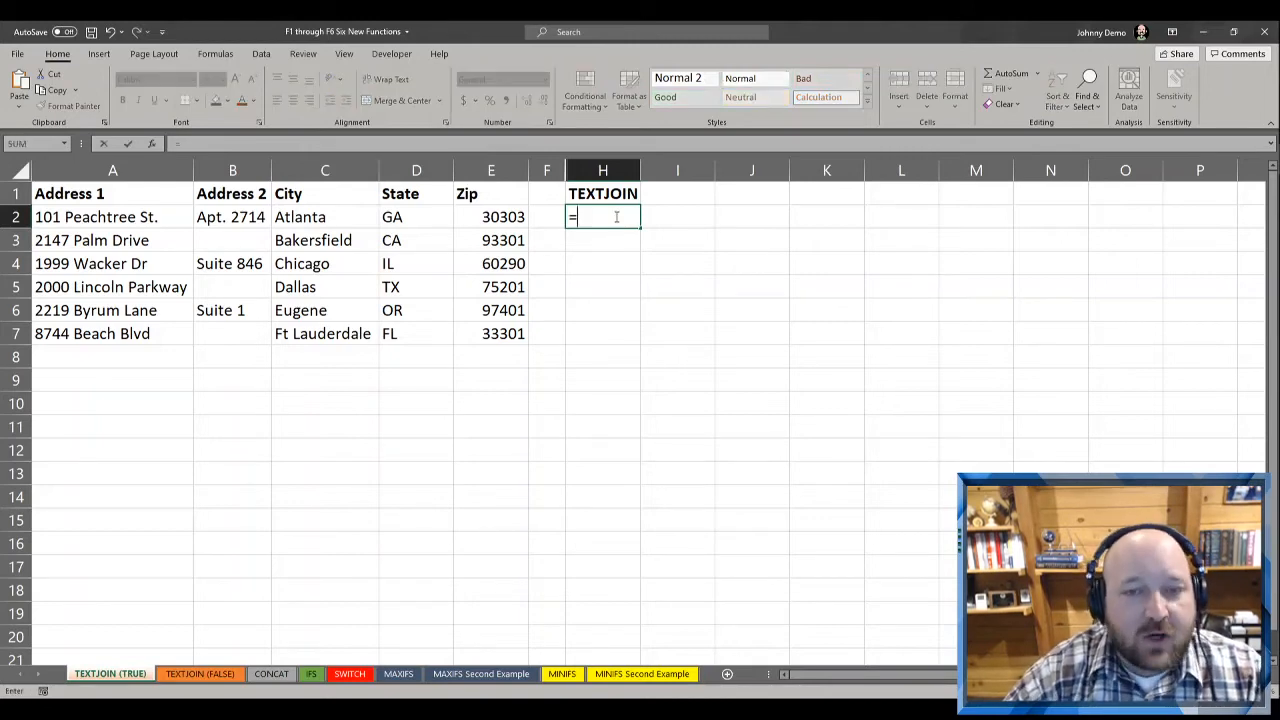
{"action": "type", "text": "TEXTJOIN("}
{"action": "key", "text": "Down"}
{"action": "key", "text": "Tab"}
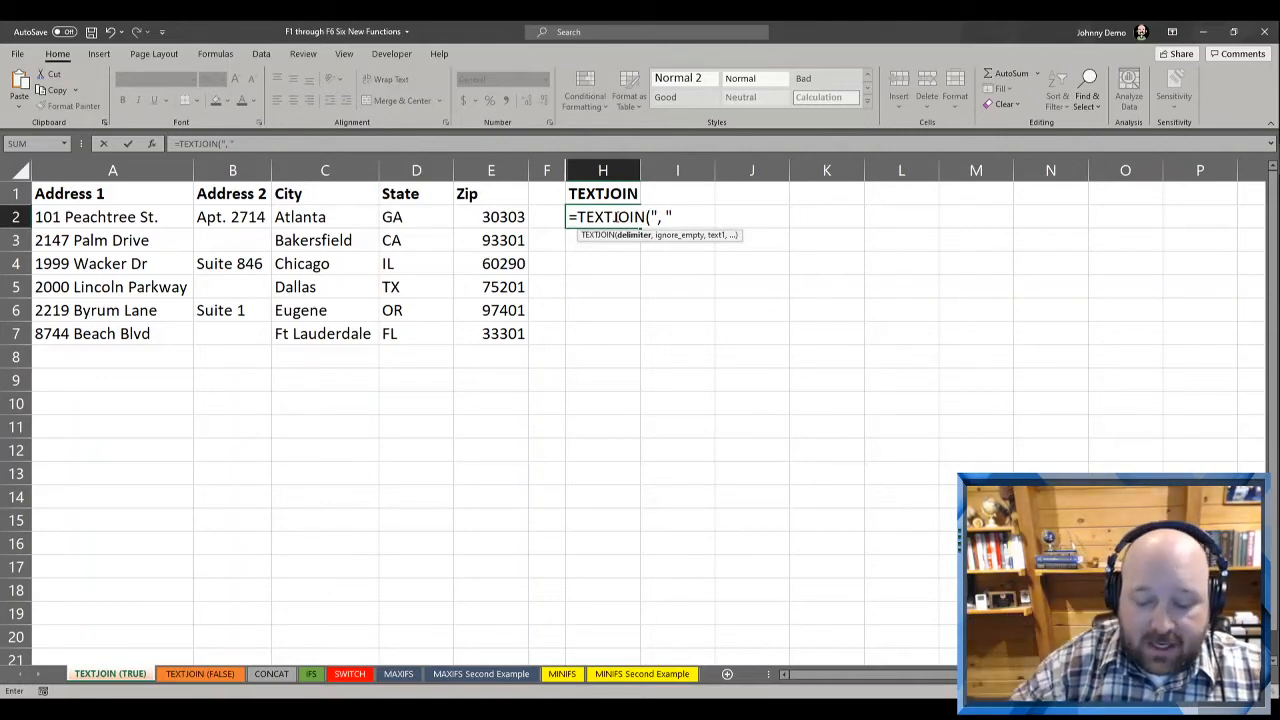
{"action": "type", "text": ","}
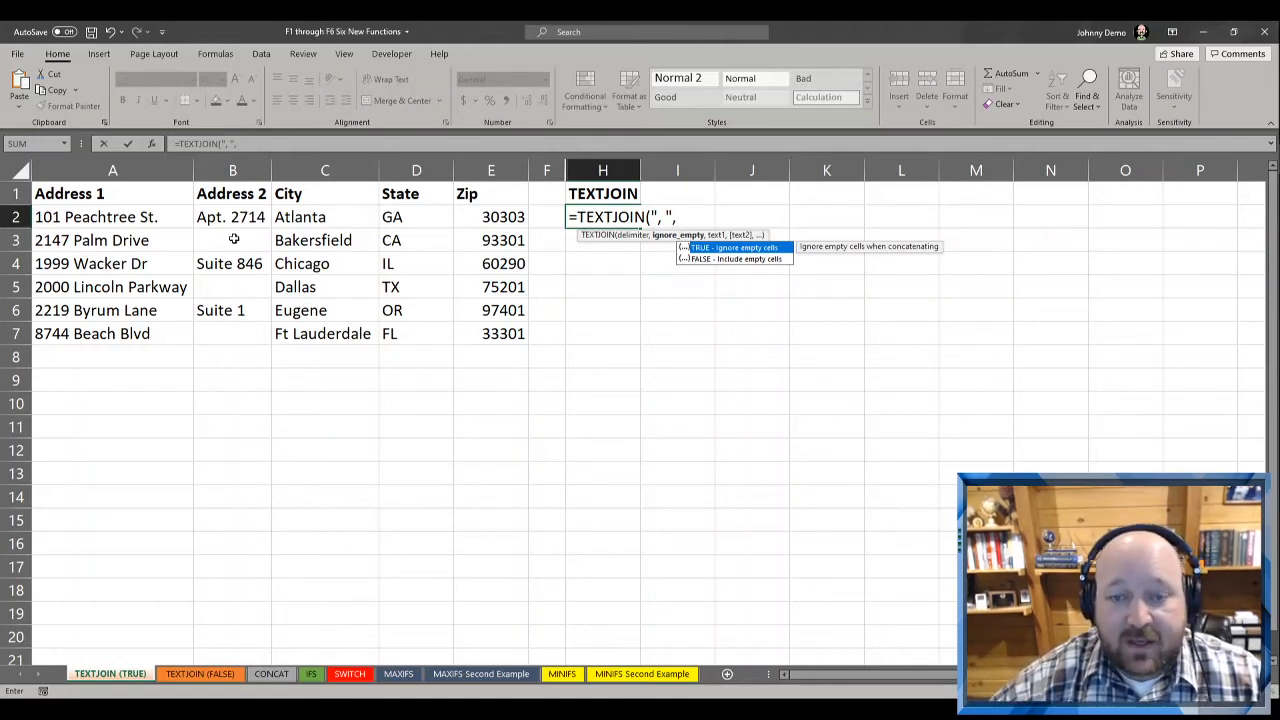
{"action": "key", "text": "Down"}
{"action": "key", "text": "Up"}
{"action": "key", "text": "Tab"}
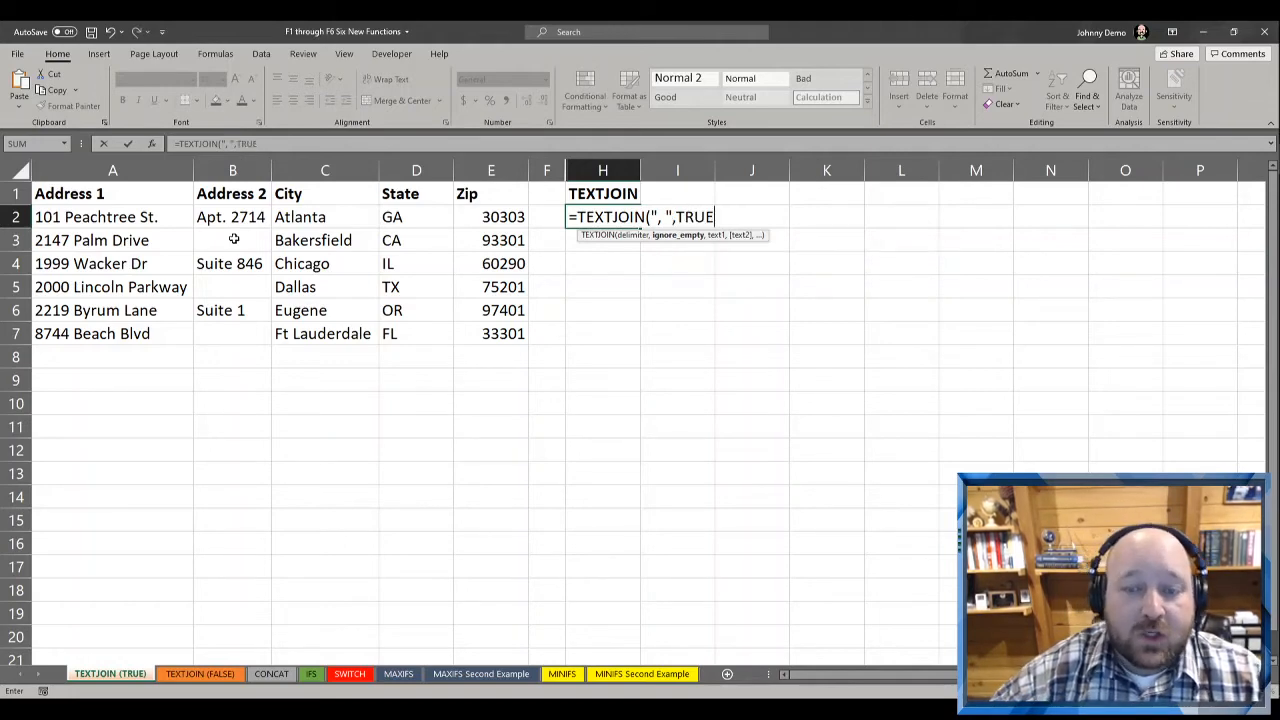
{"action": "type", "text": ","}
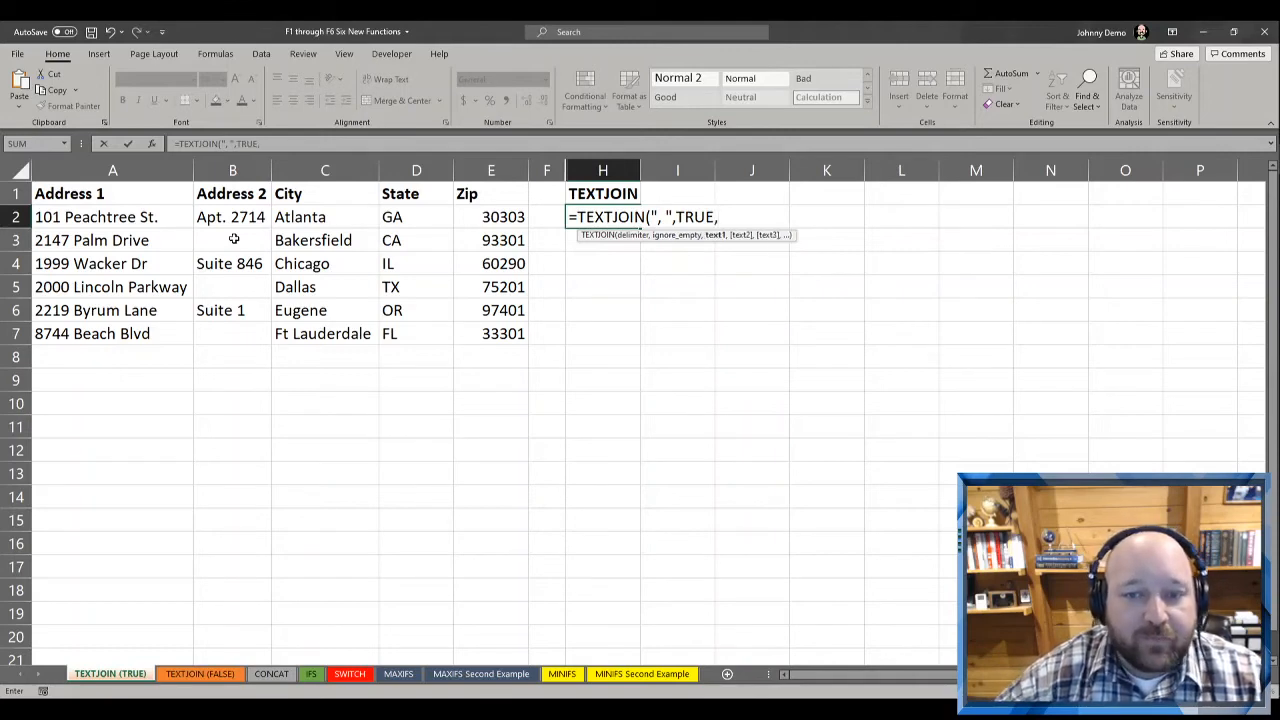
{"action": "left_click", "coordinate": [115, 220]}
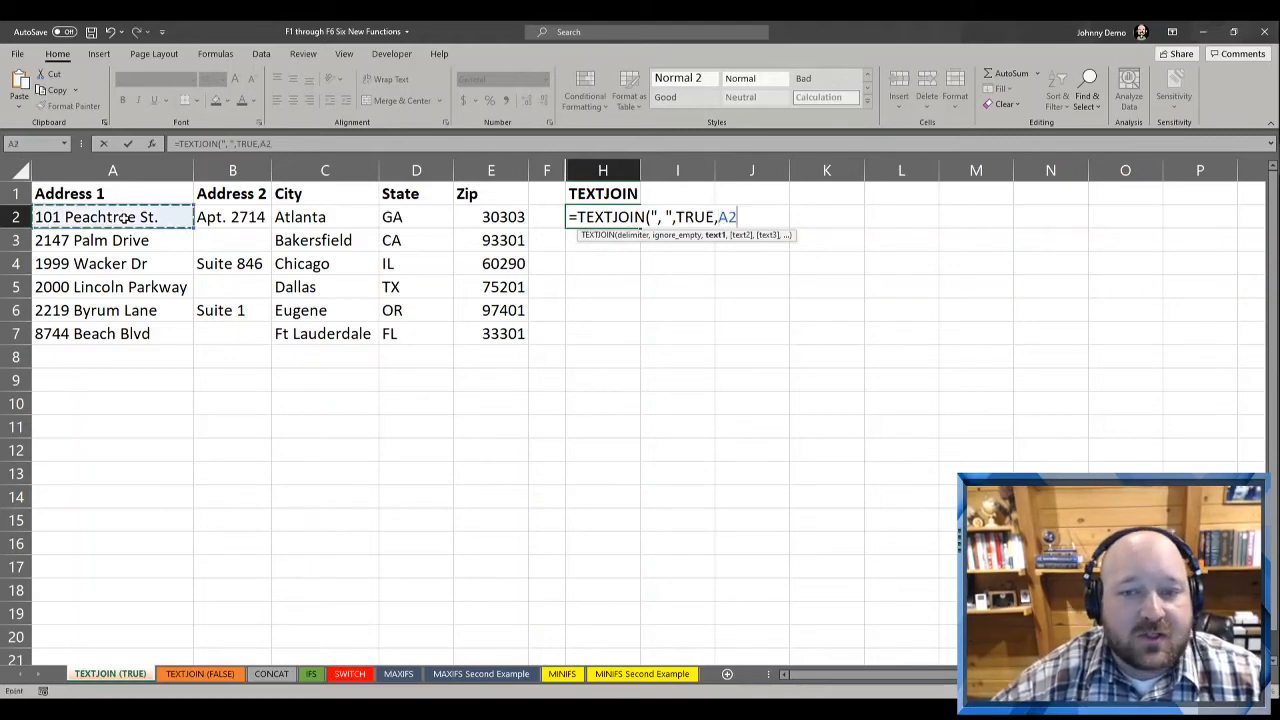
{"action": "type", "text": ","}
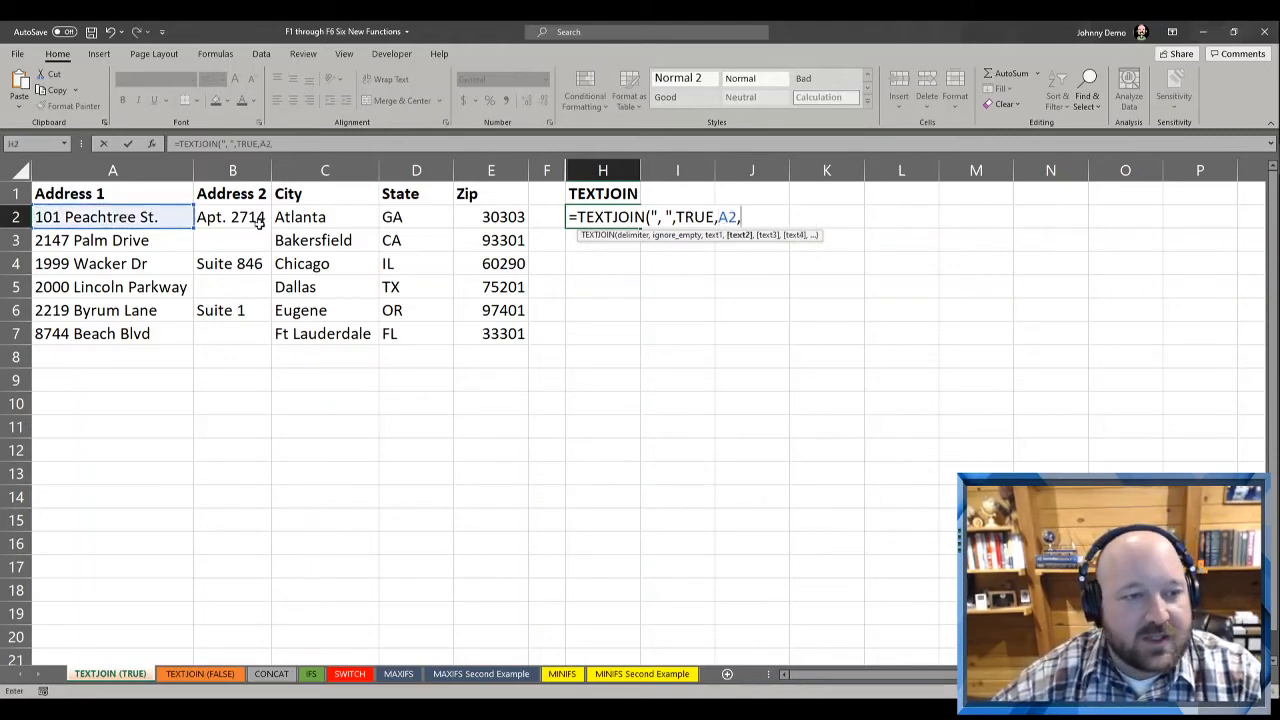
{"action": "left_click", "coordinate": [252, 217]}
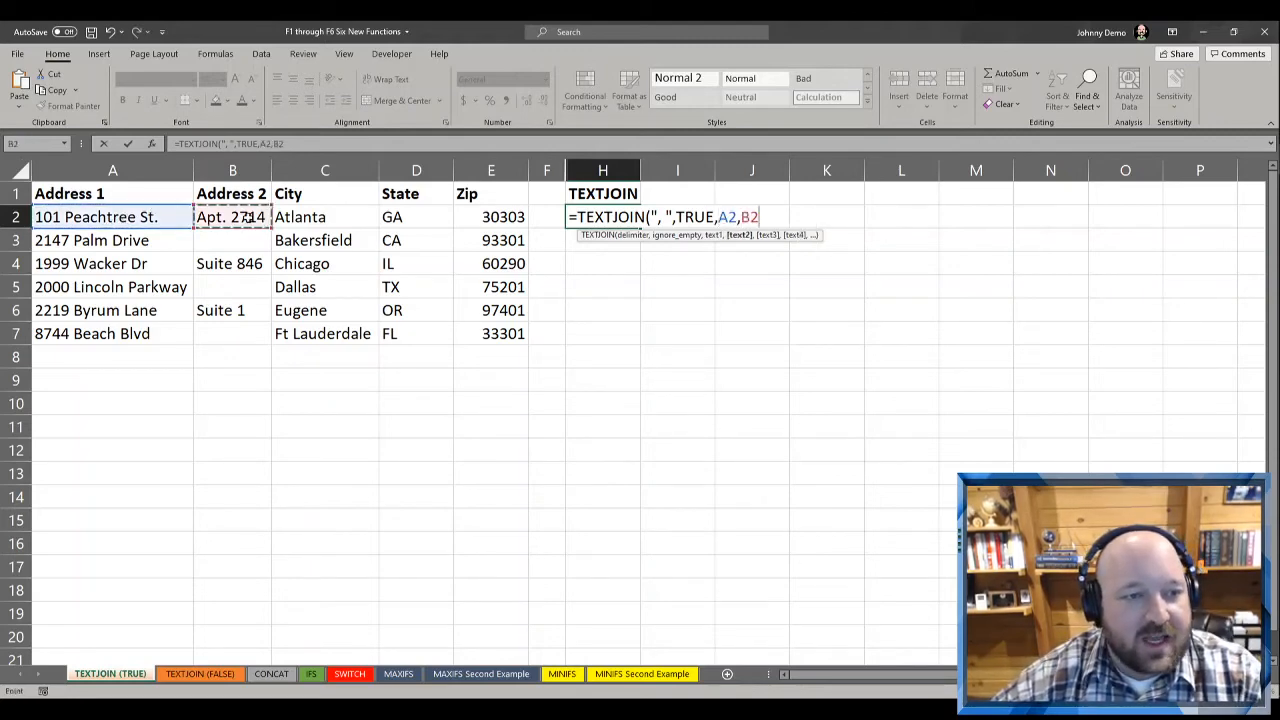
{"action": "left_click", "coordinate": [301, 220]}
{"action": "left_click", "coordinate": [215, 222]}
{"action": "type", "text": ","}
{"action": "left_click", "coordinate": [337, 219]}
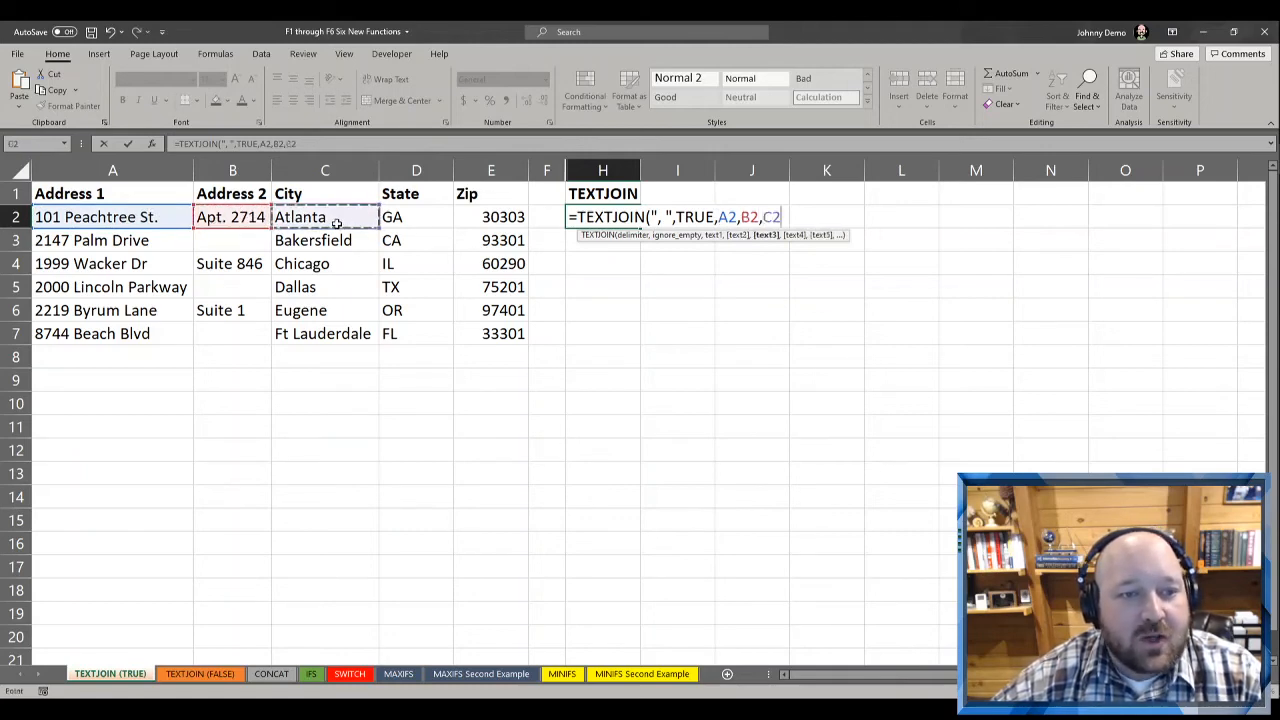
{"action": "type", "text": ","}
{"action": "left_click_drag", "start_coordinate": [718, 217], "coordinate": [786, 216]}
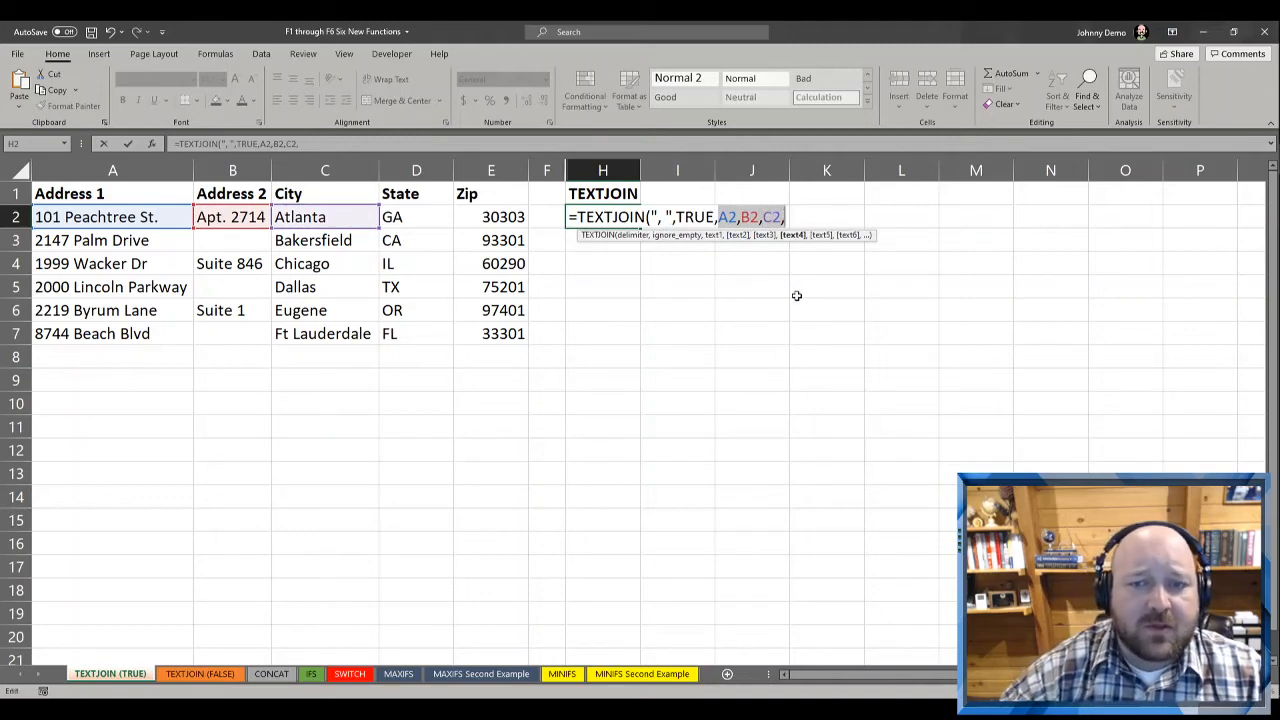
{"action": "key", "text": "BackSpace"}
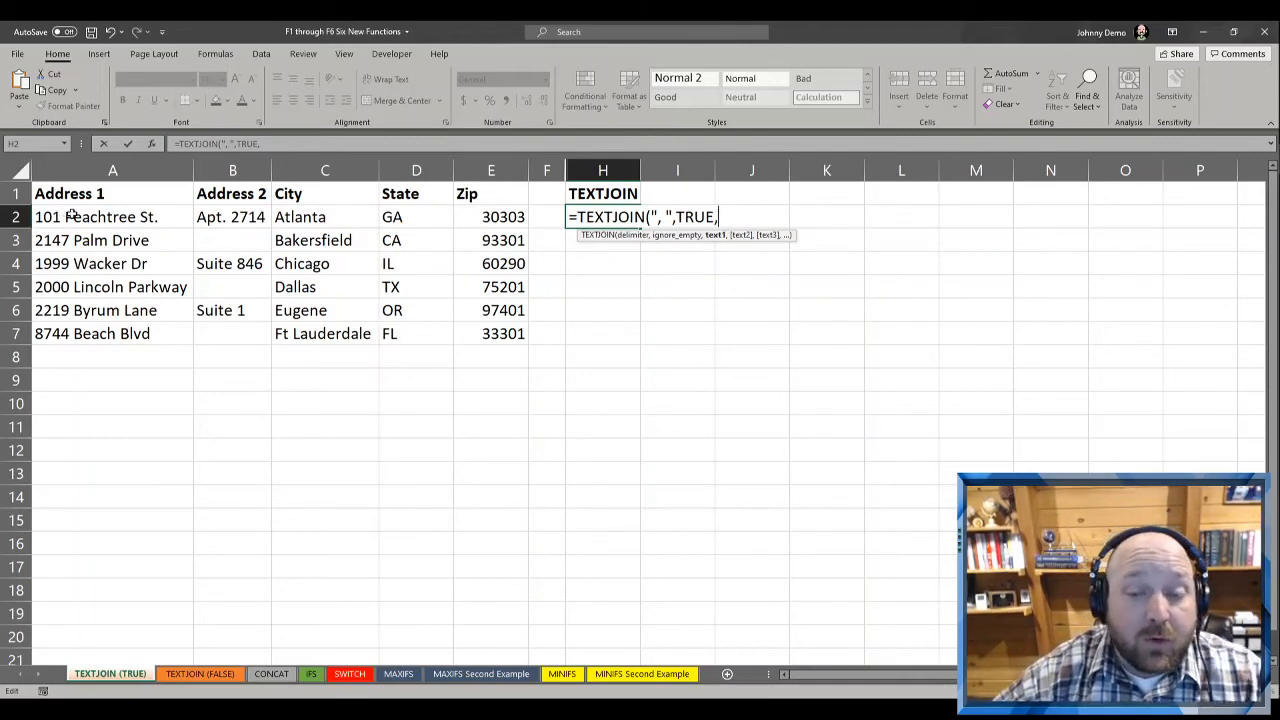
Complete the H2 formula with the range A2:E2 as its text argument and fill it down through H7.
{"action": "left_click_drag", "start_coordinate": [70, 216], "coordinate": [500, 217]}
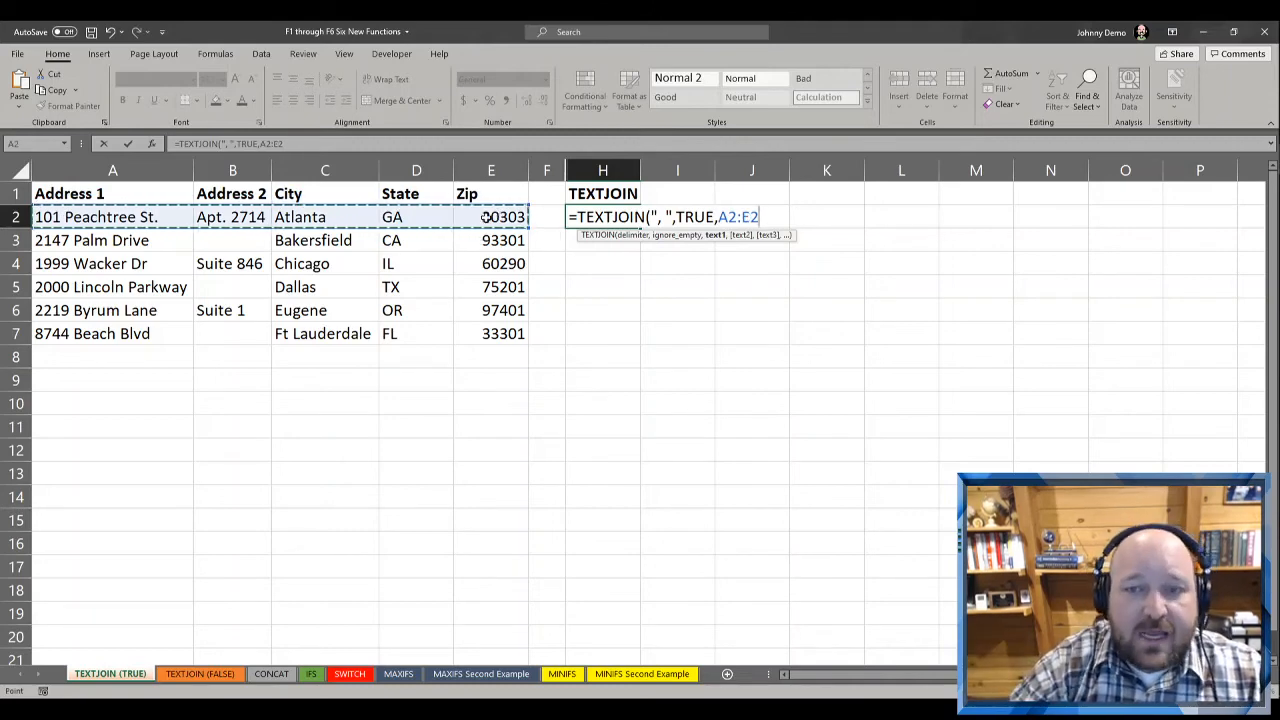
{"action": "key", "text": "Return"}
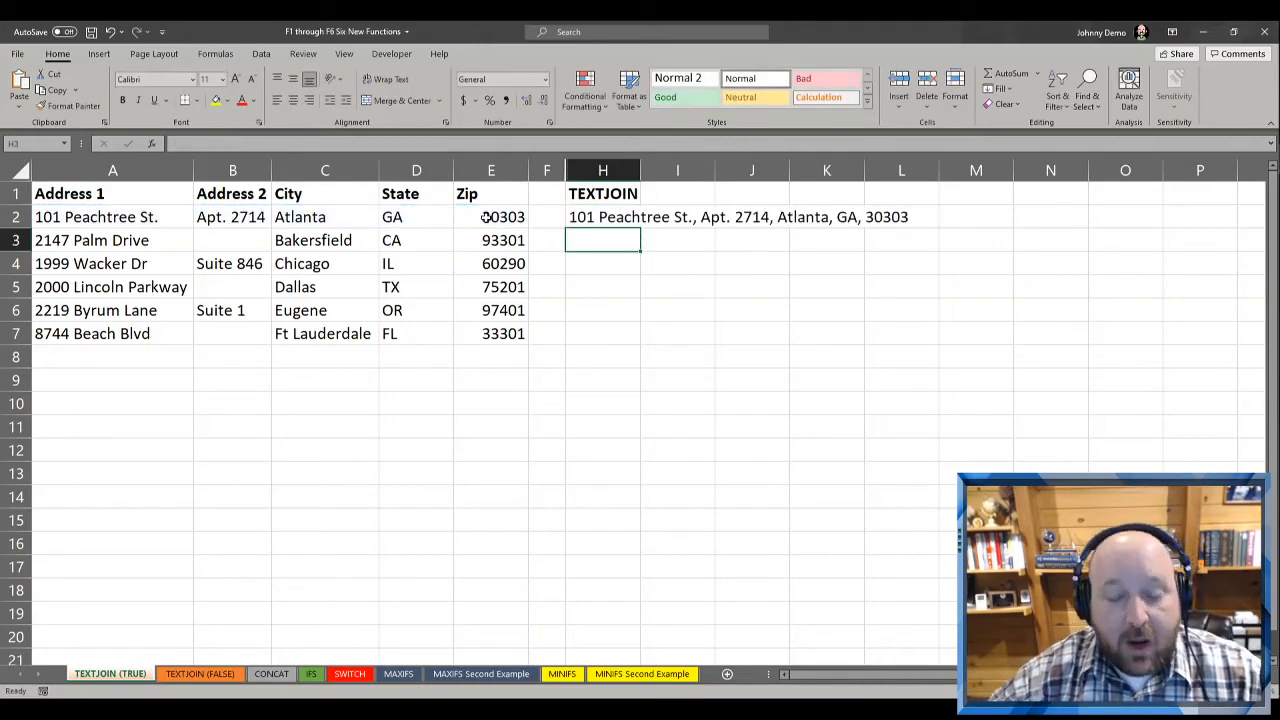
{"action": "key", "text": "ctrl+d"}
{"action": "key", "text": "Down"}
{"action": "key", "text": "ctrl+d"}
{"action": "key", "text": "Down"}
{"action": "key", "text": "ctrl+d"}
{"action": "key", "text": "Down"}
{"action": "key", "text": "ctrl+d"}
{"action": "key", "text": "Down"}
{"action": "key", "text": "ctrl+d"}
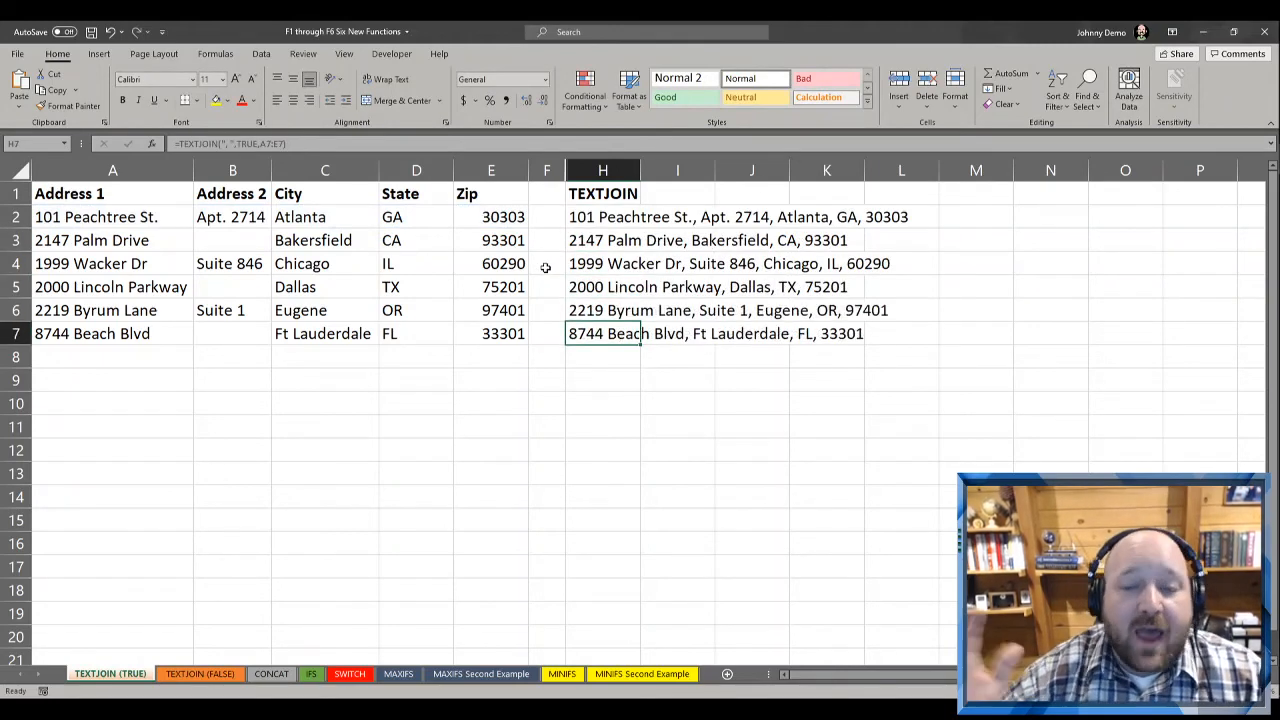
On the TEXTJOIN (FALSE) sheet, inspect the formula in G2 and the blank Address 2 cell B3.
{"action": "left_click", "coordinate": [190, 676]}
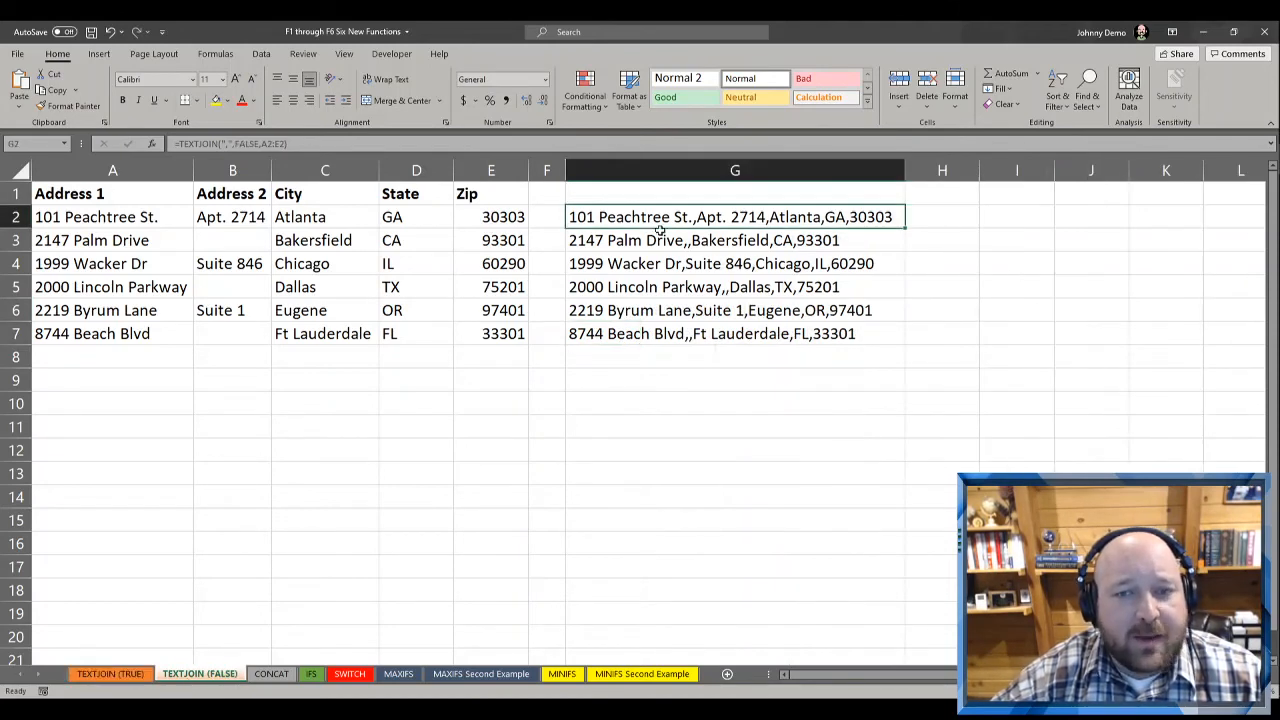
{"action": "double_click", "coordinate": [604, 217]}
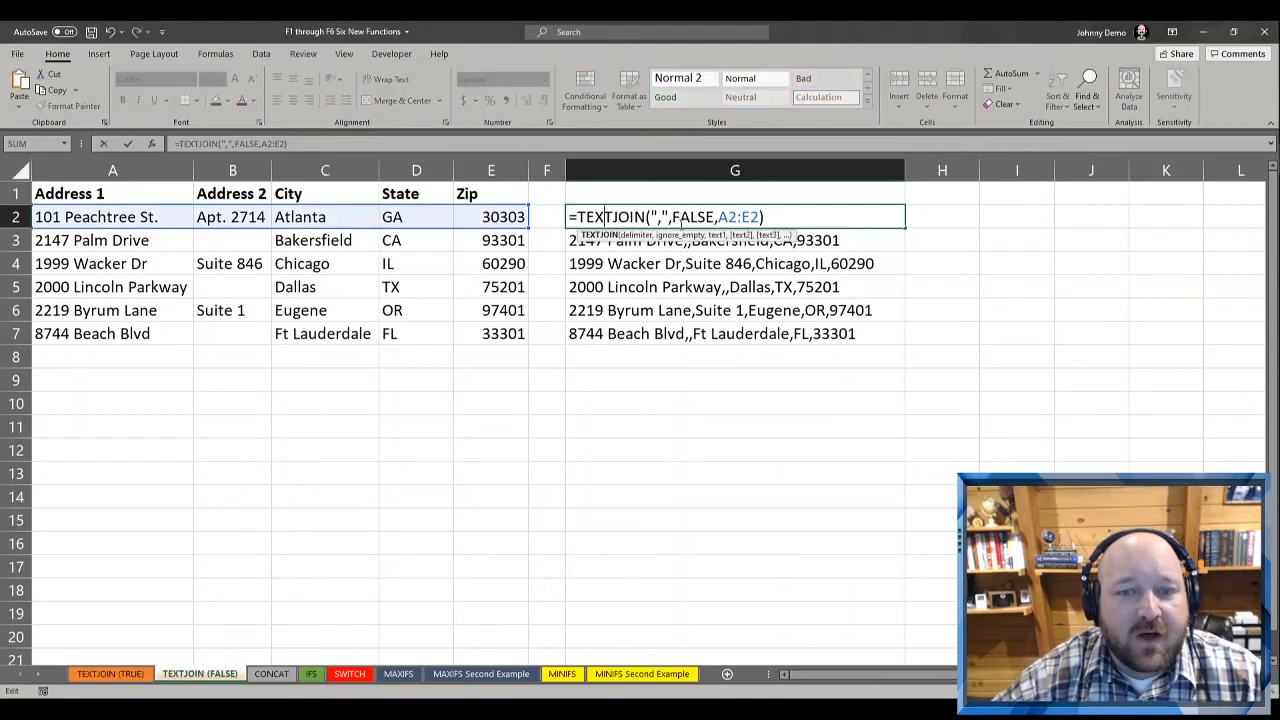
{"action": "key", "text": "Escape"}
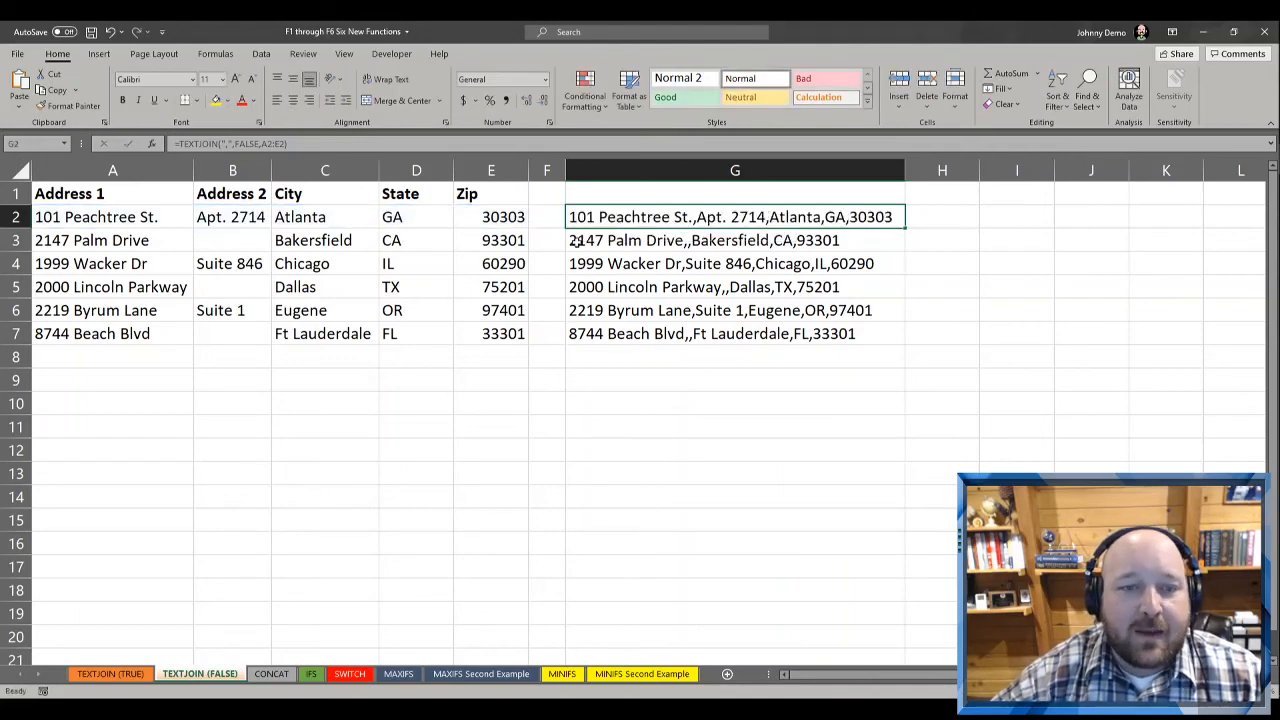
{"action": "left_click", "coordinate": [252, 240]}
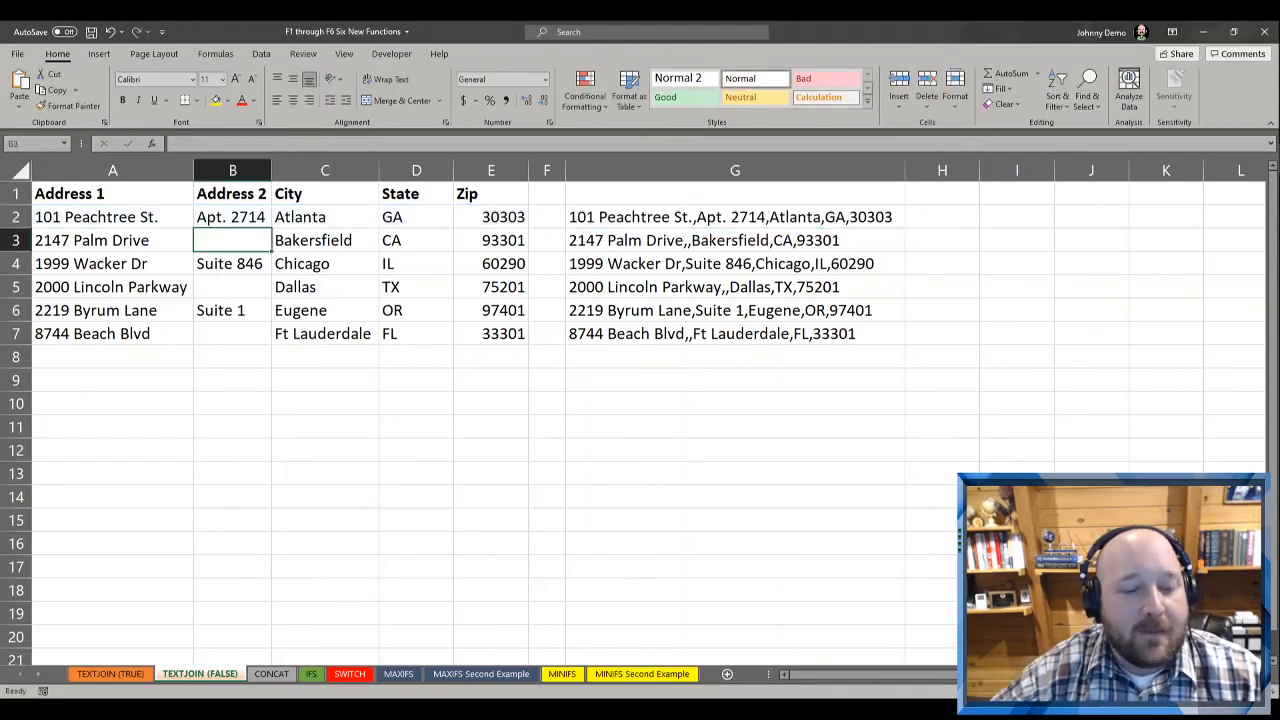